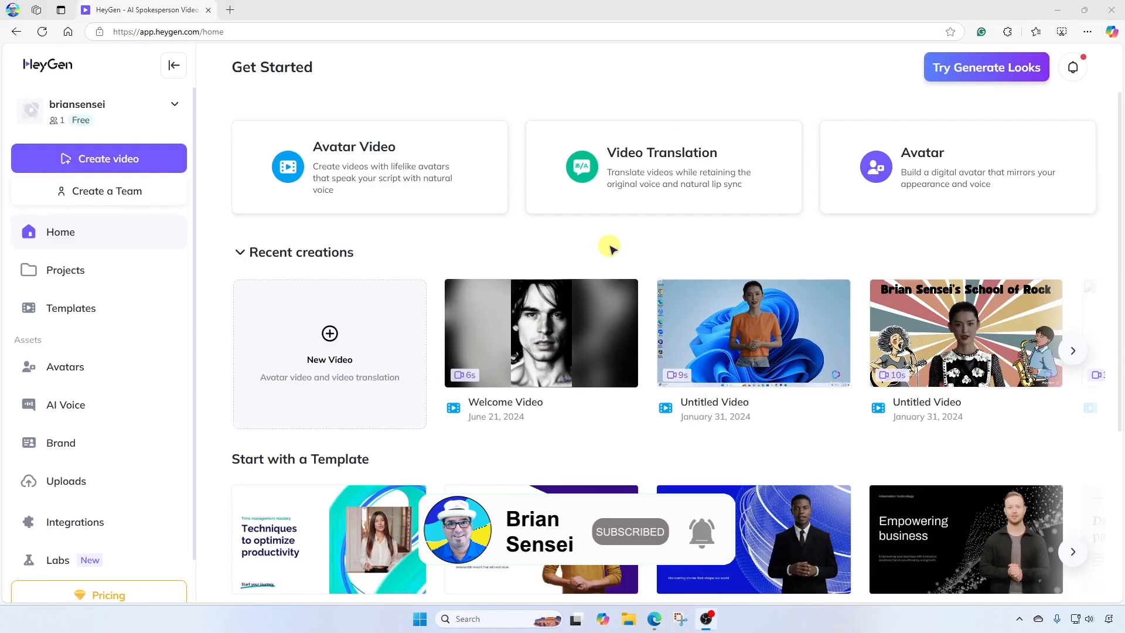
Step: Start a new avatar video from scratch in landscape orientation
click(396, 159)
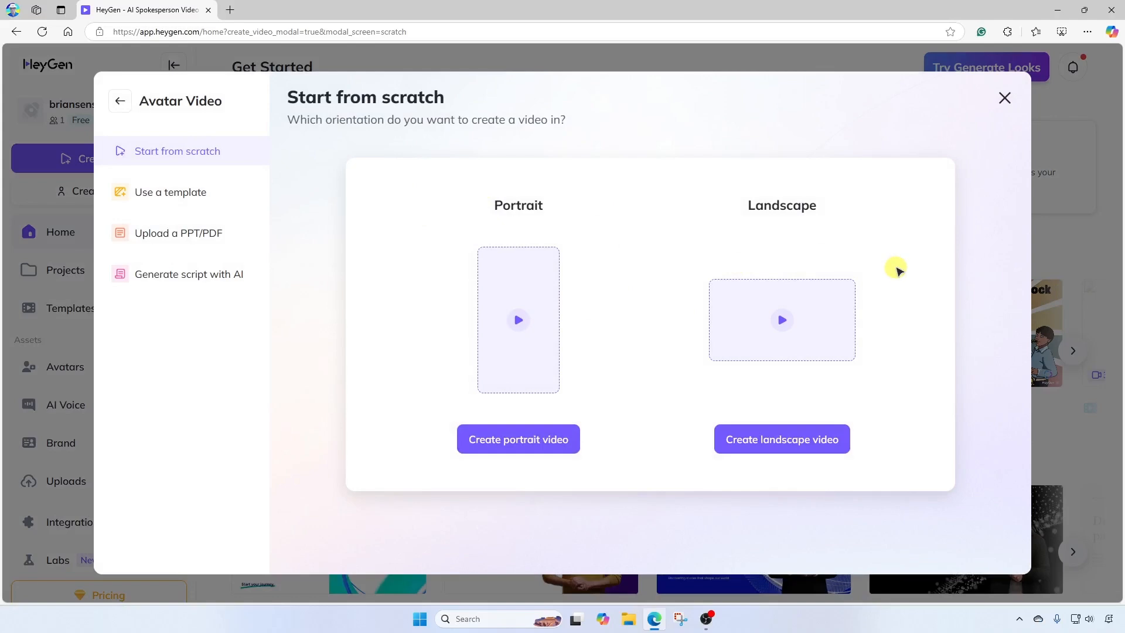
click(790, 439)
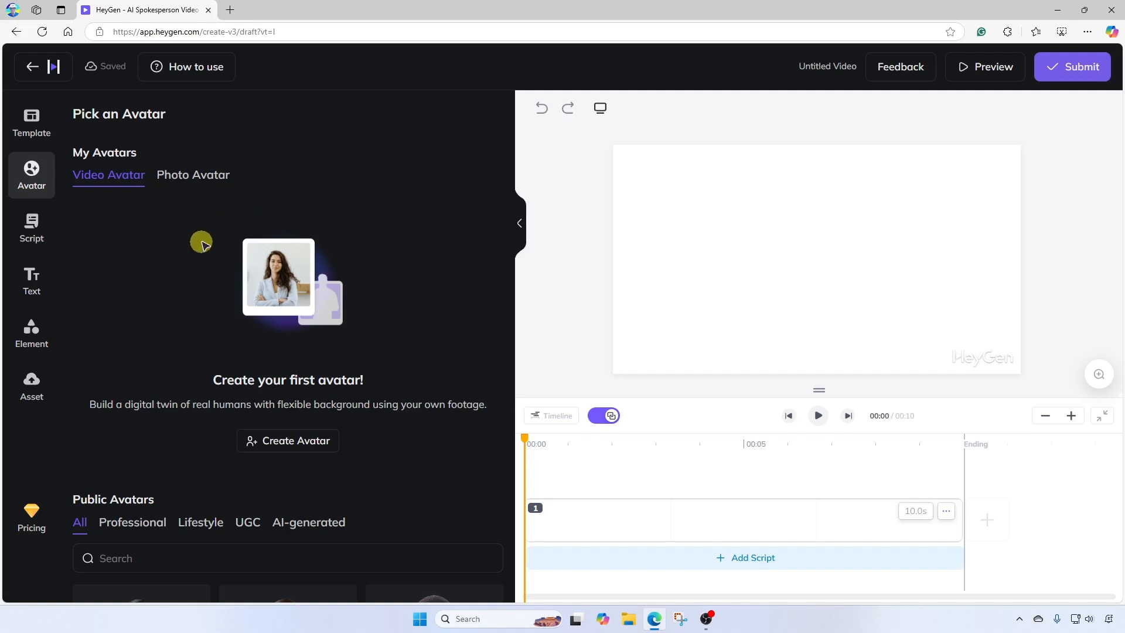
Step: Add the Brian photo avatar with the Sunny Smiles in a Blue Polo look to the scene
click(216, 179)
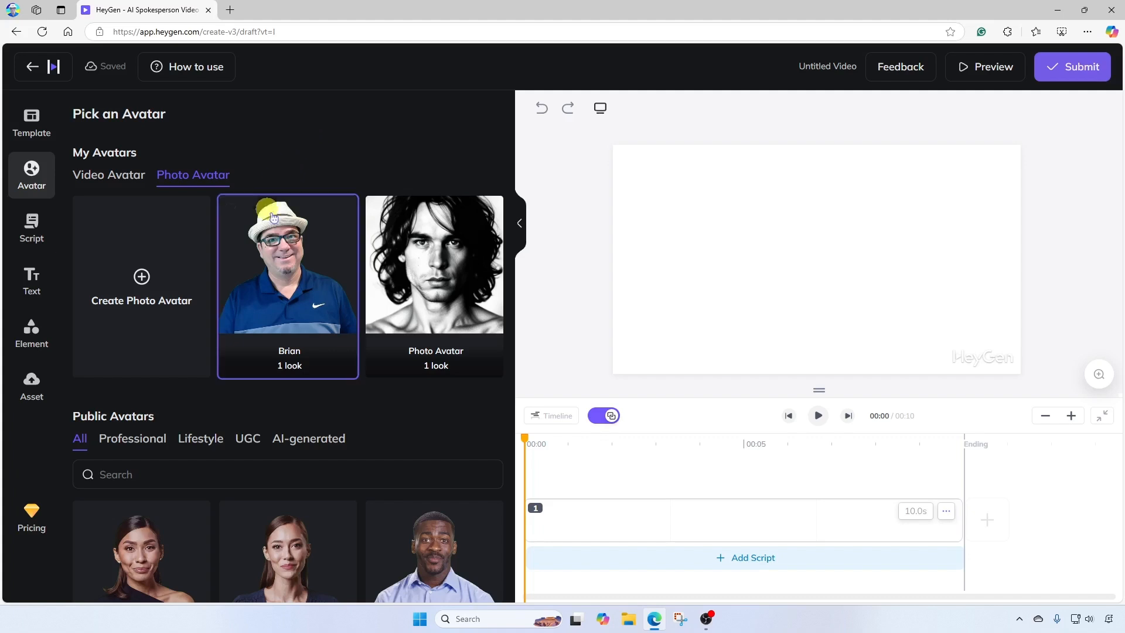
click(288, 271)
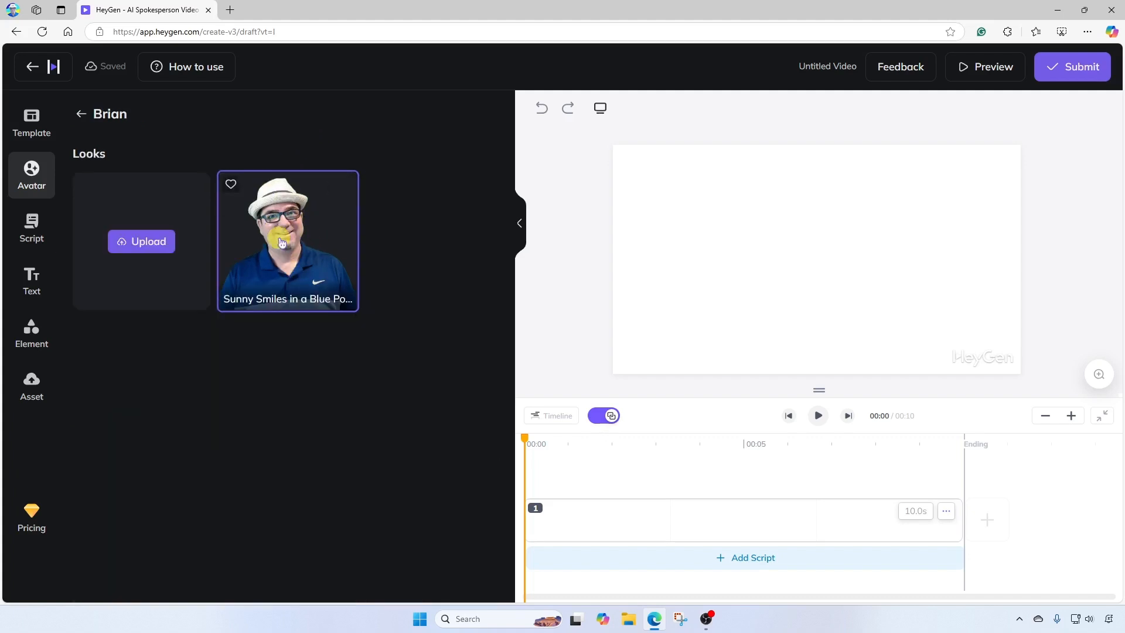
click(282, 242)
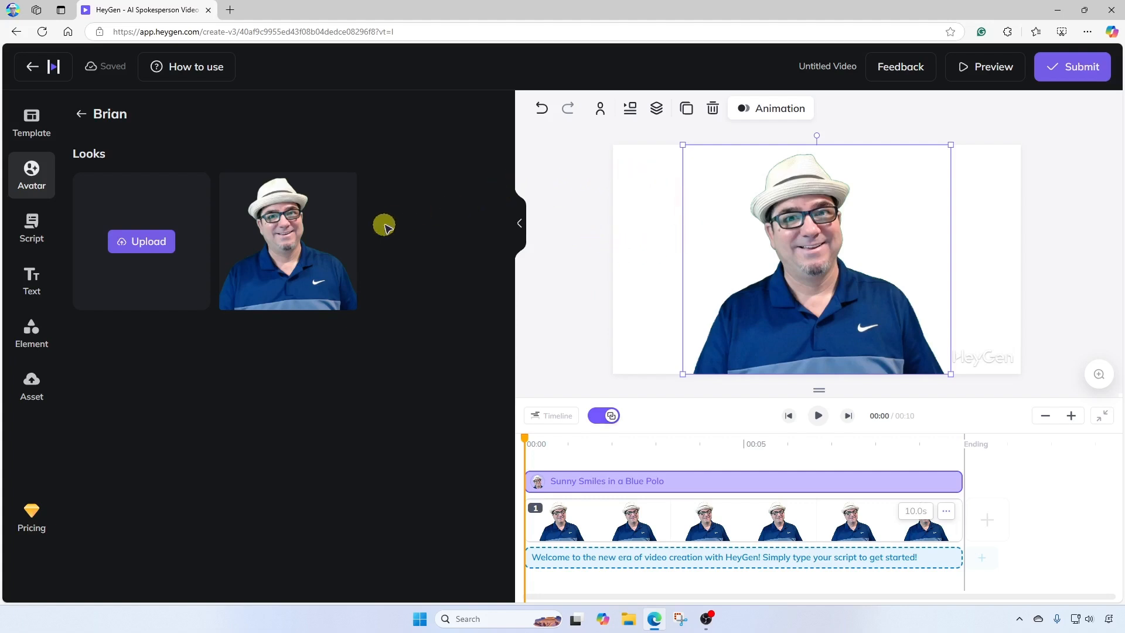
Step: Add a rectangle shape element and stretch it to cover the whole canvas
click(29, 337)
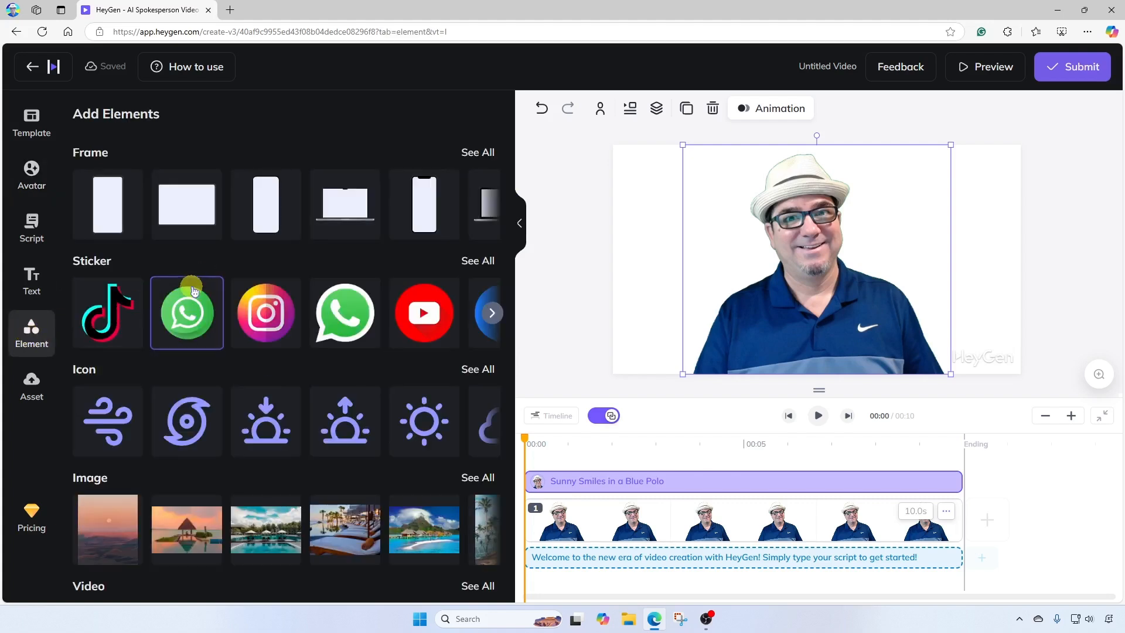
scroll(194, 292, down, 4)
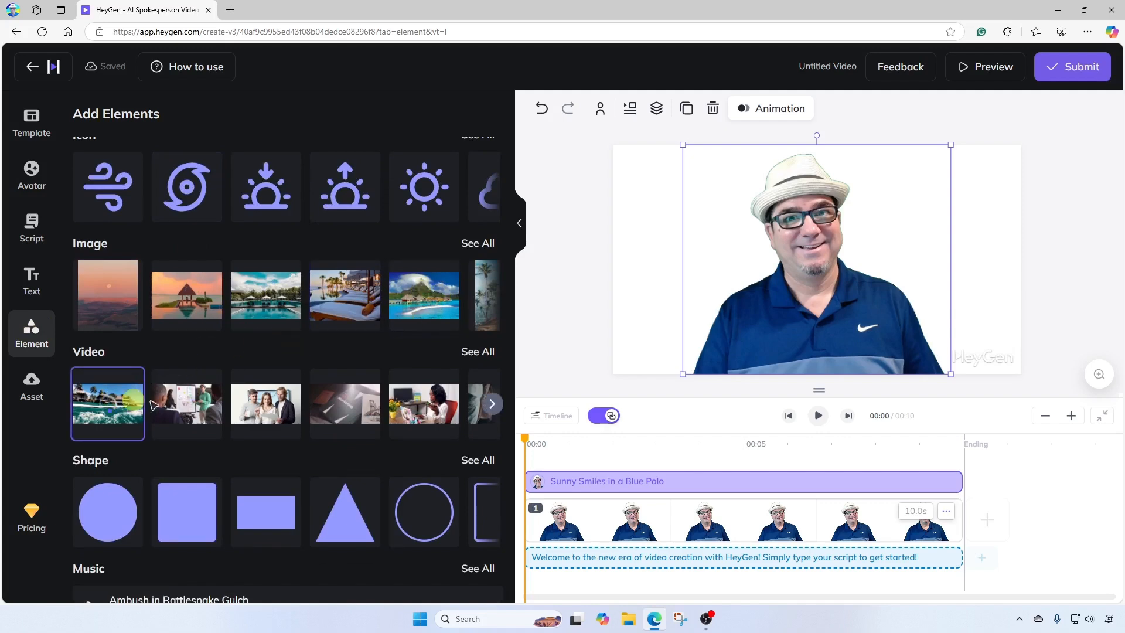
scroll(311, 400, down, 1)
scroll(310, 399, down, 2)
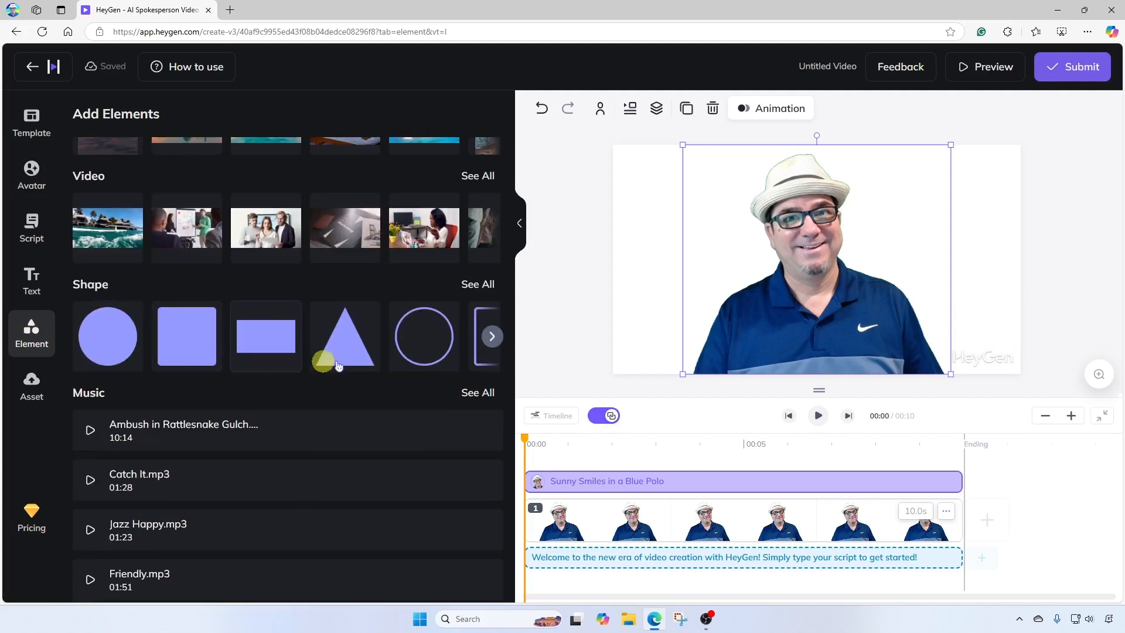
scroll(348, 387, up, 1)
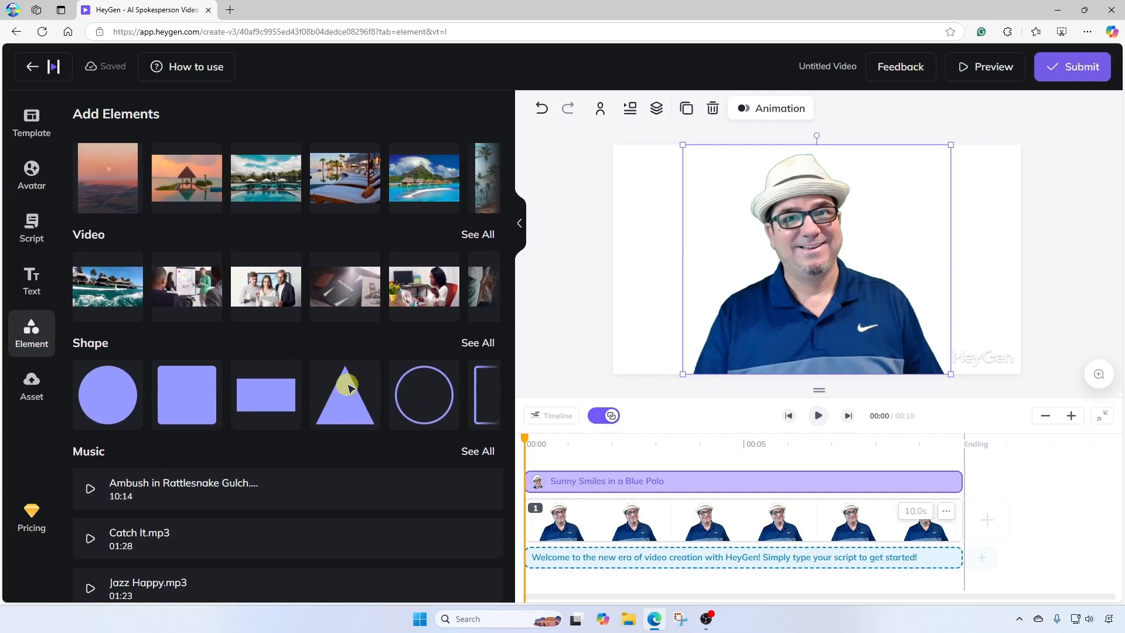
click(265, 402)
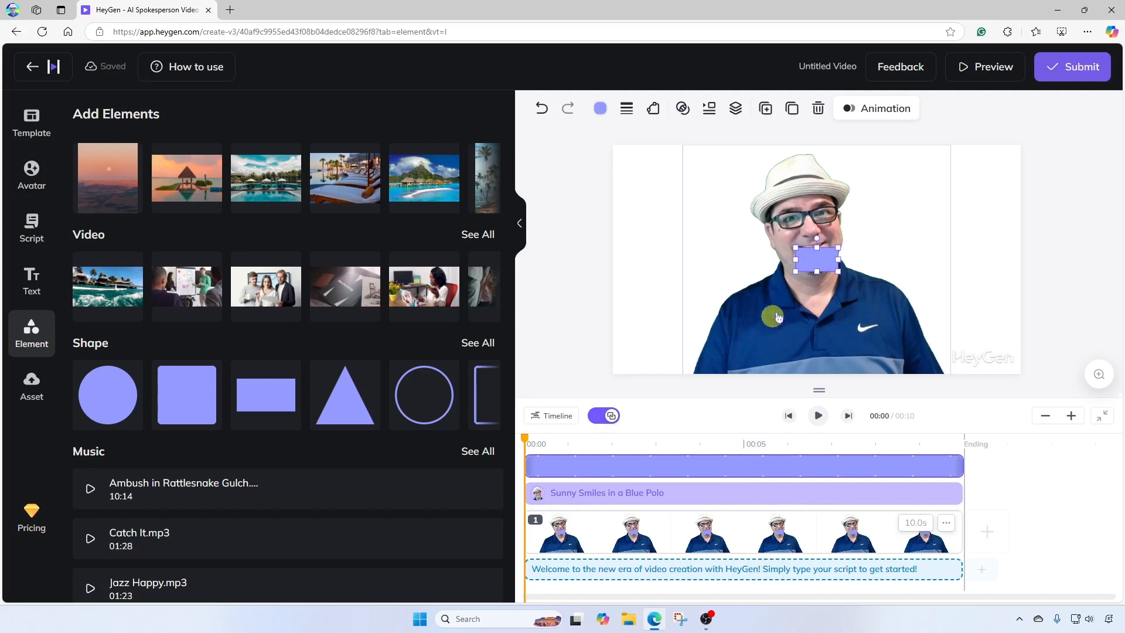
drag(796, 271, 614, 374)
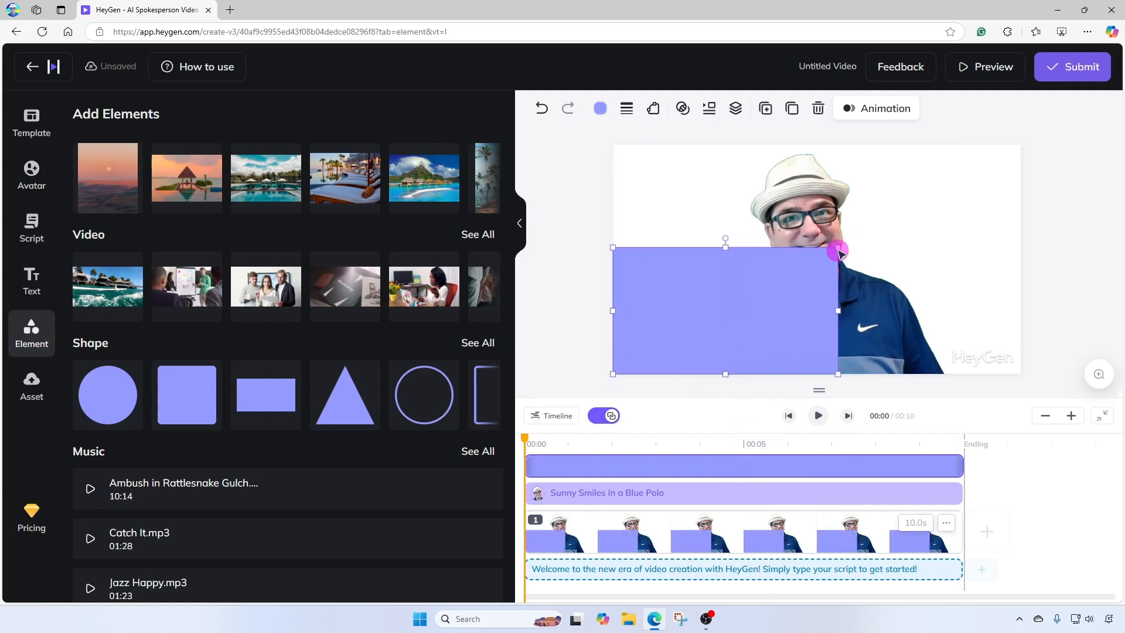
drag(841, 246, 1021, 146)
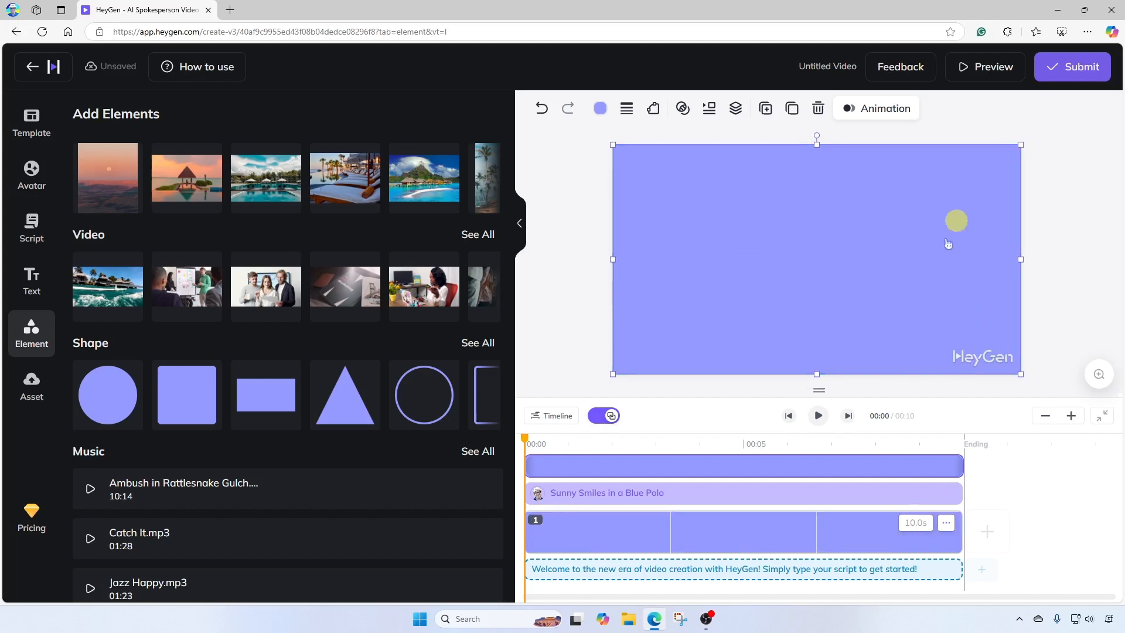
Step: Send the rectangle backward so it sits behind the avatar as a background
click(902, 468)
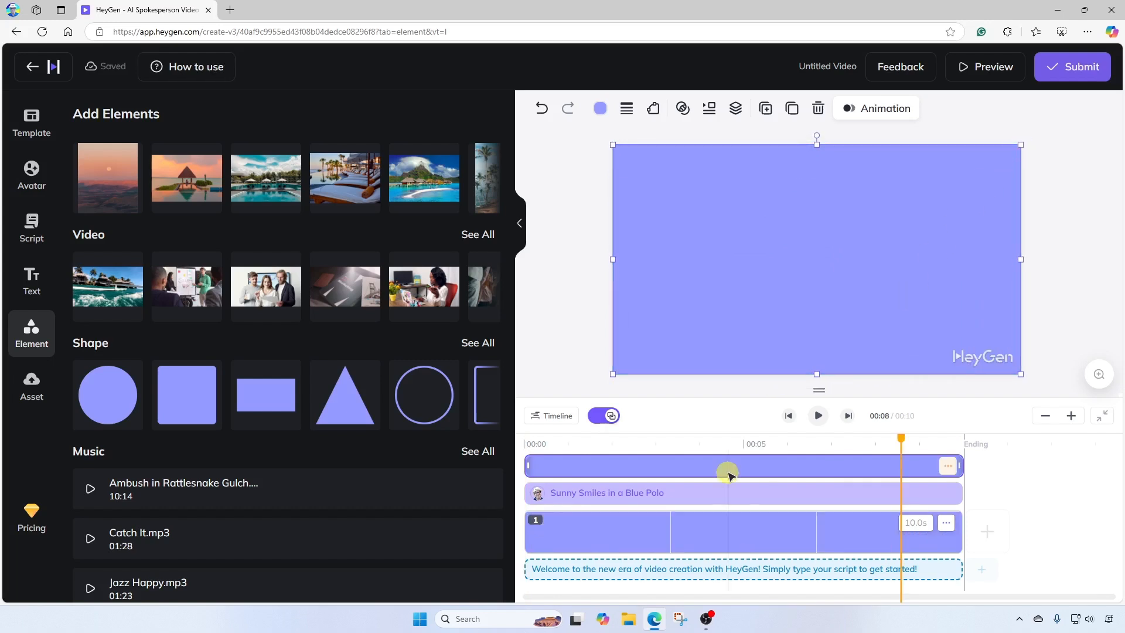
click(696, 466)
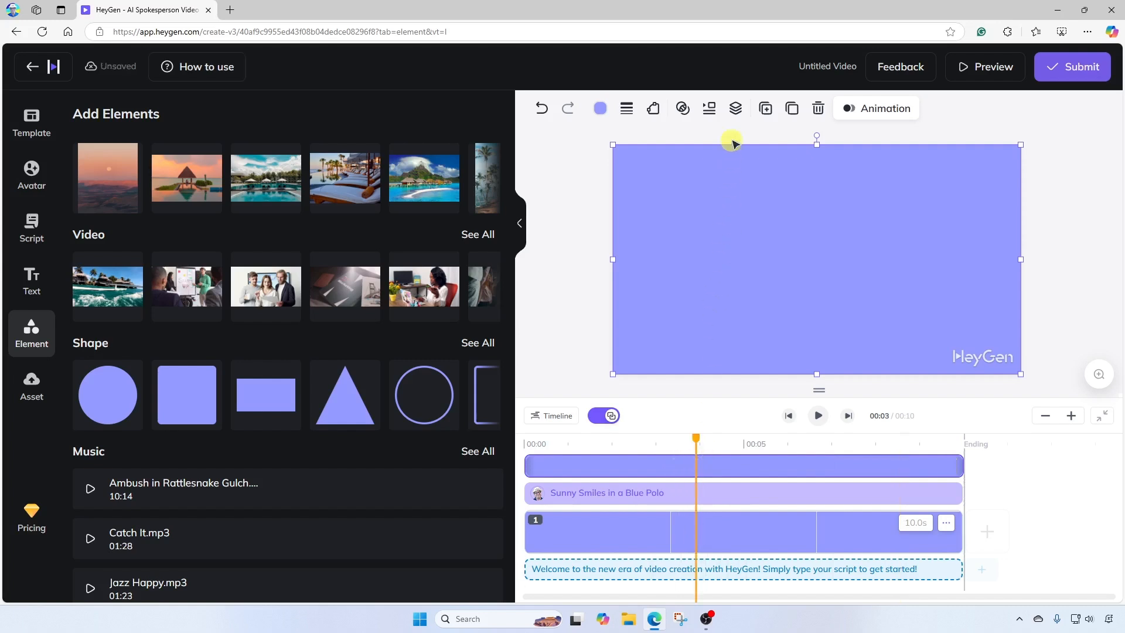
click(737, 116)
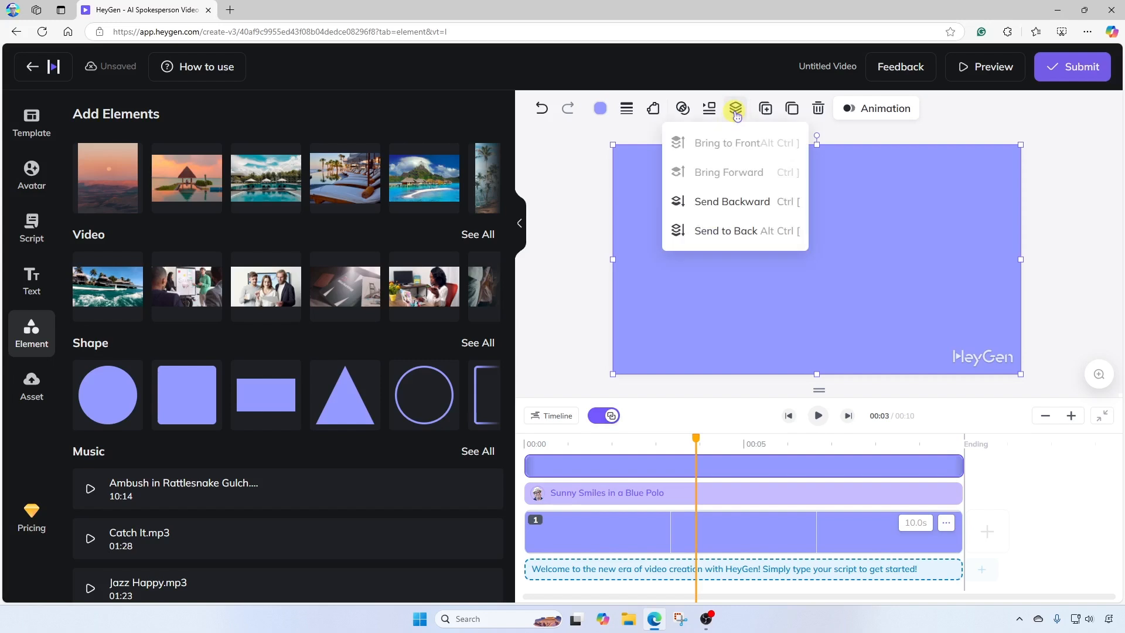
click(742, 205)
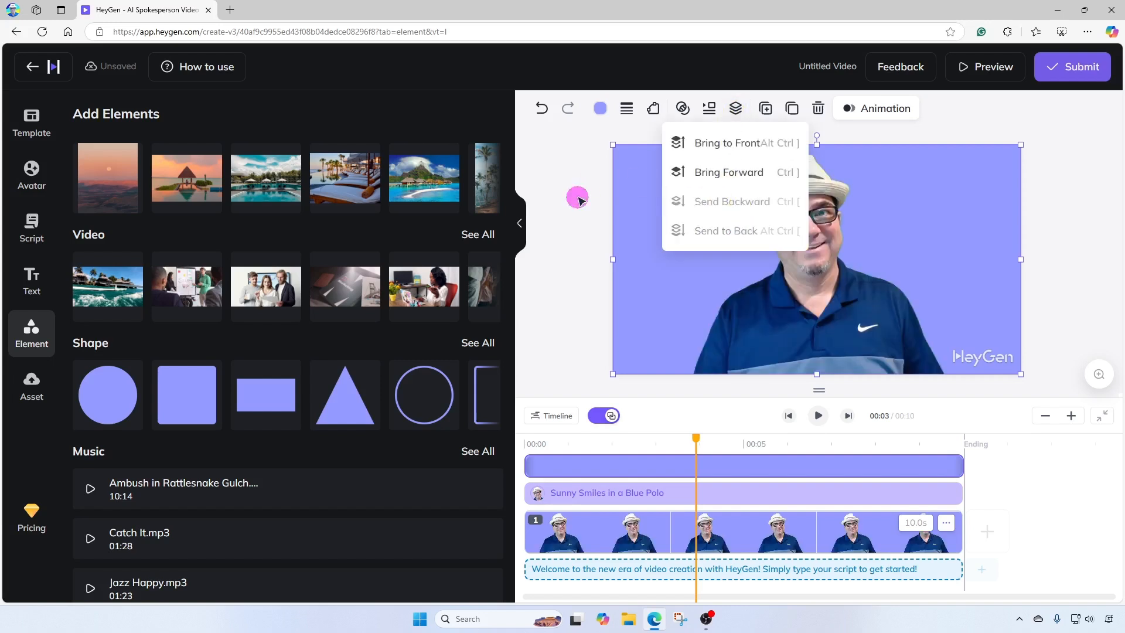
click(579, 199)
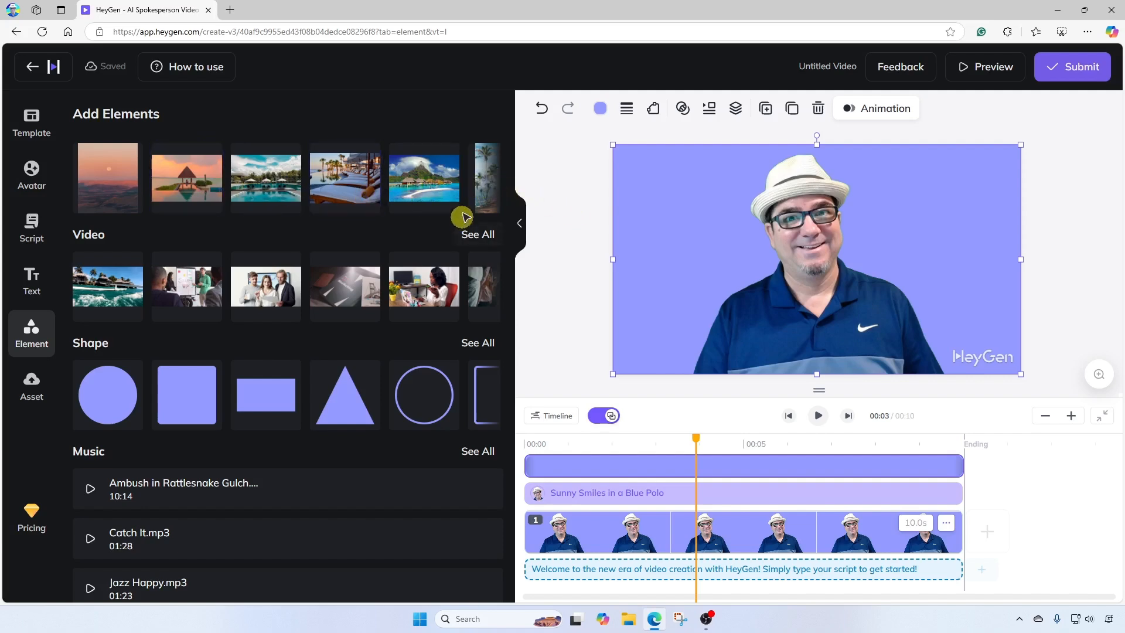
Step: Add the conference room stock image and enlarge it to fill the canvas
scroll(469, 235, up, 2)
click(479, 245)
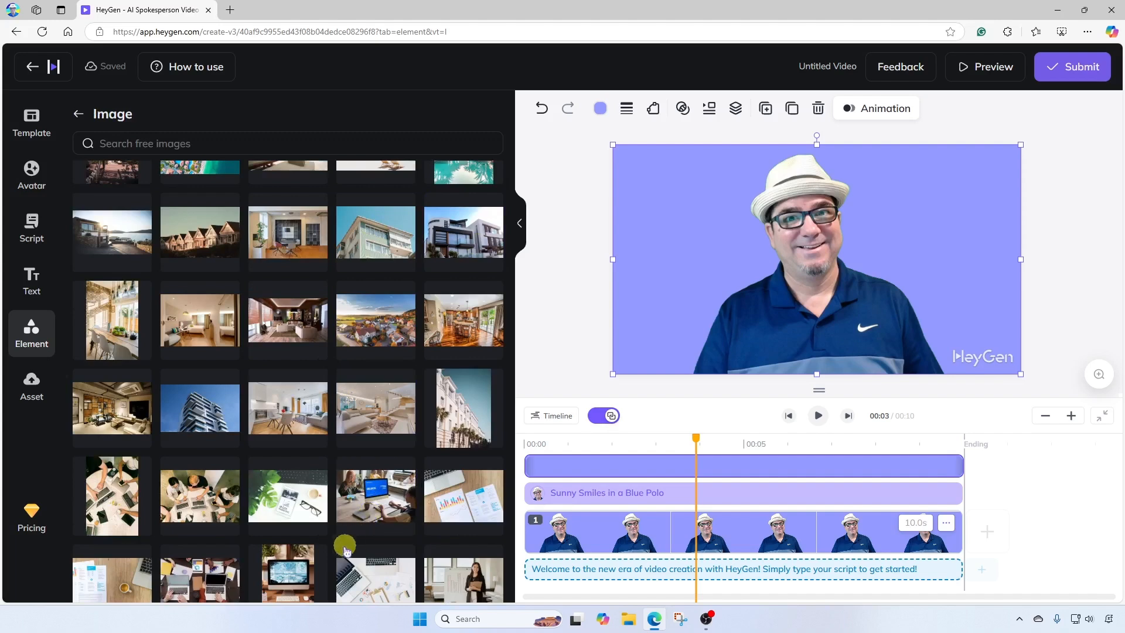
scroll(278, 490, down, 5)
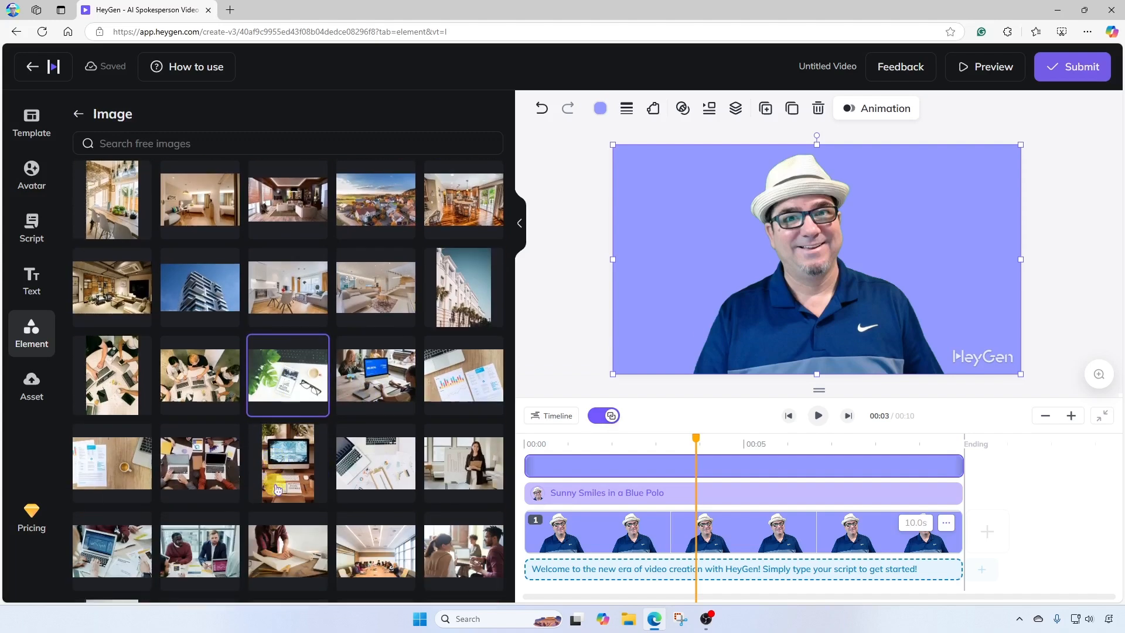
scroll(278, 489, down, 1)
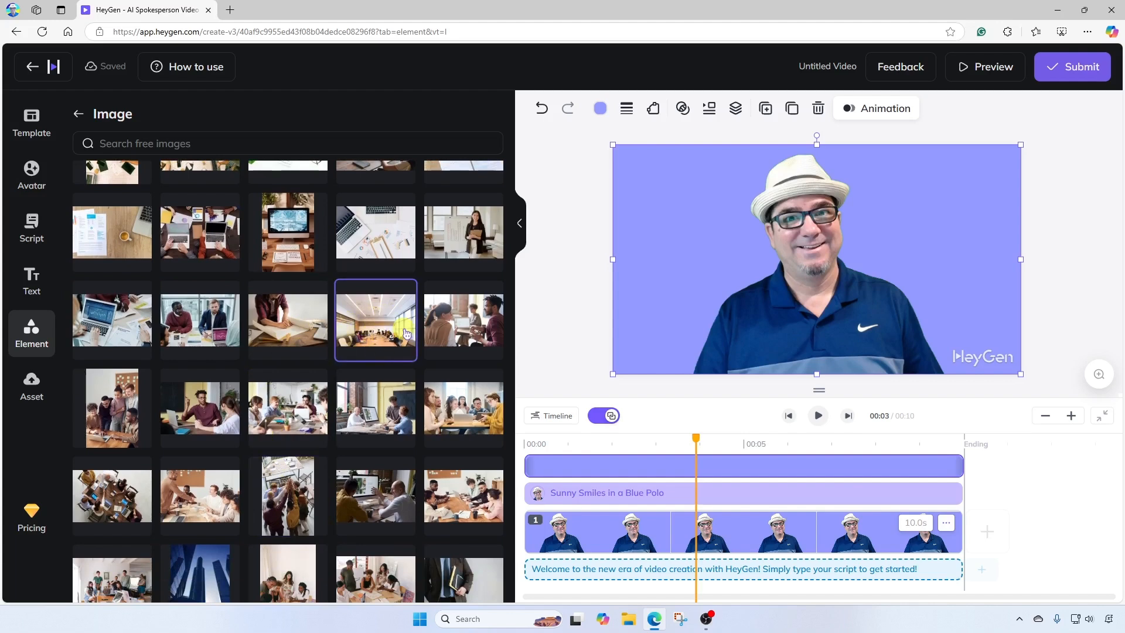
click(373, 326)
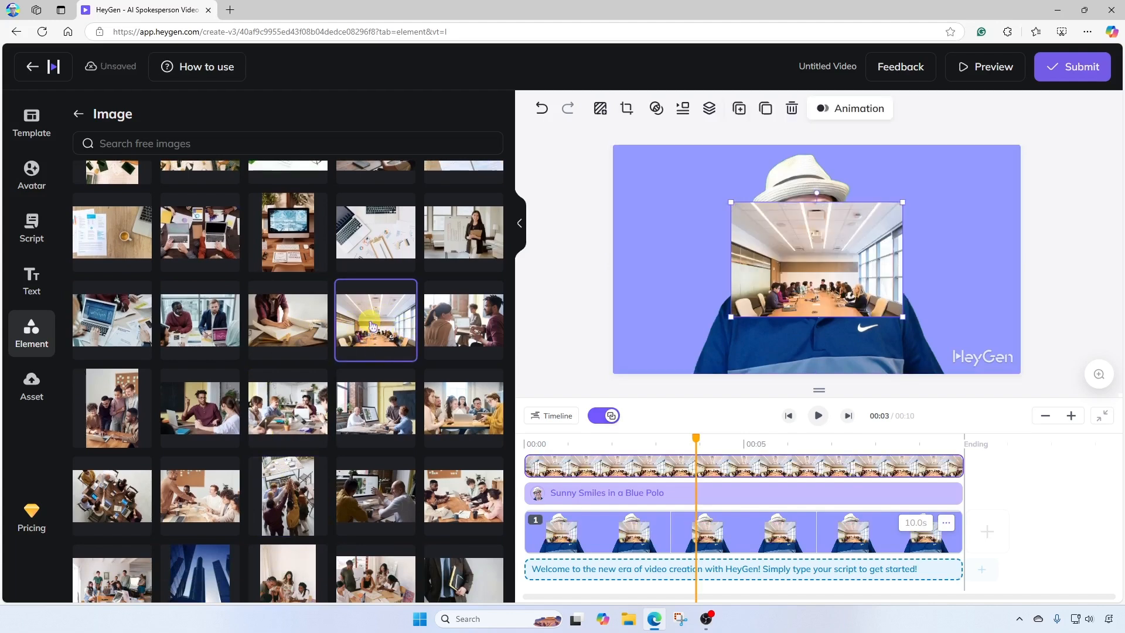
drag(890, 316, 1058, 360)
drag(963, 285, 957, 286)
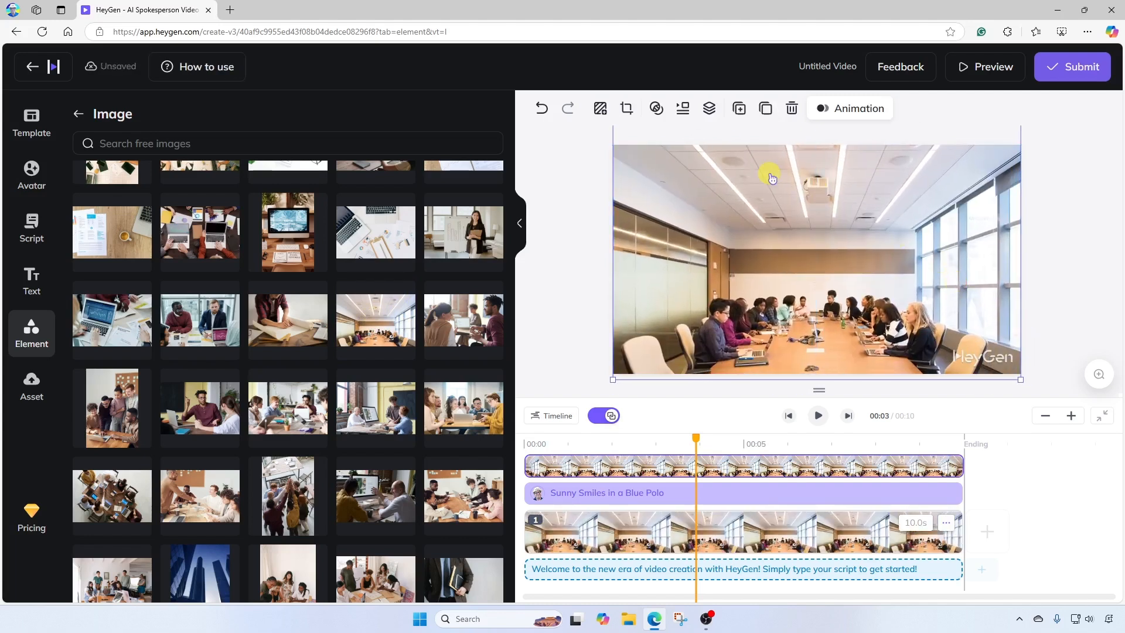
Step: Send the conference room image backward behind the avatar, then delete it from the timeline
click(710, 109)
click(707, 203)
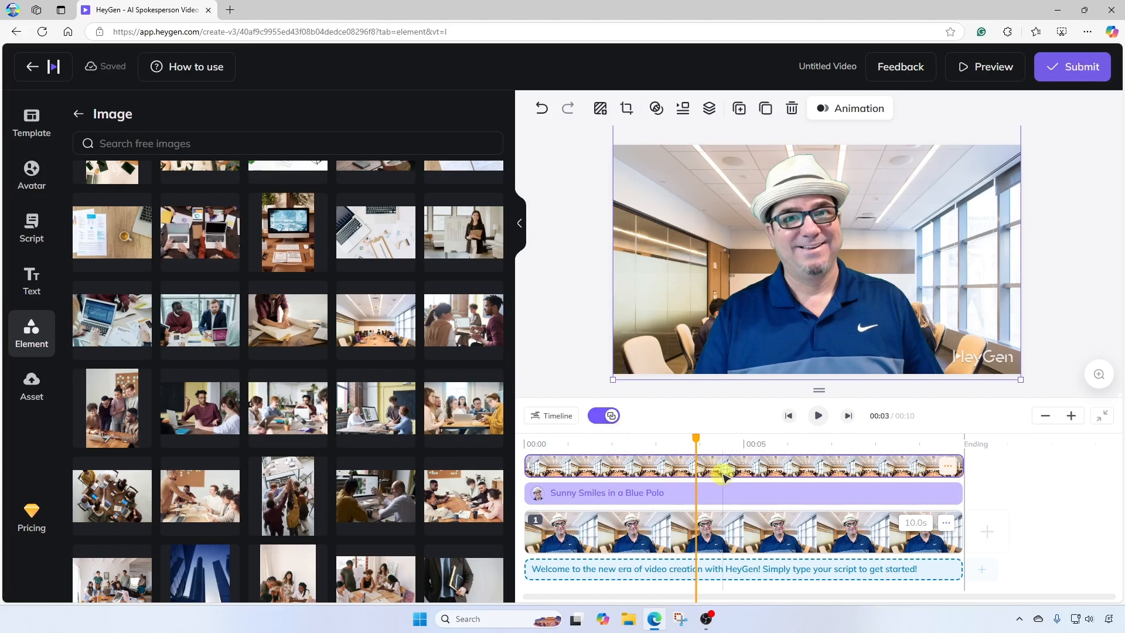
click(948, 466)
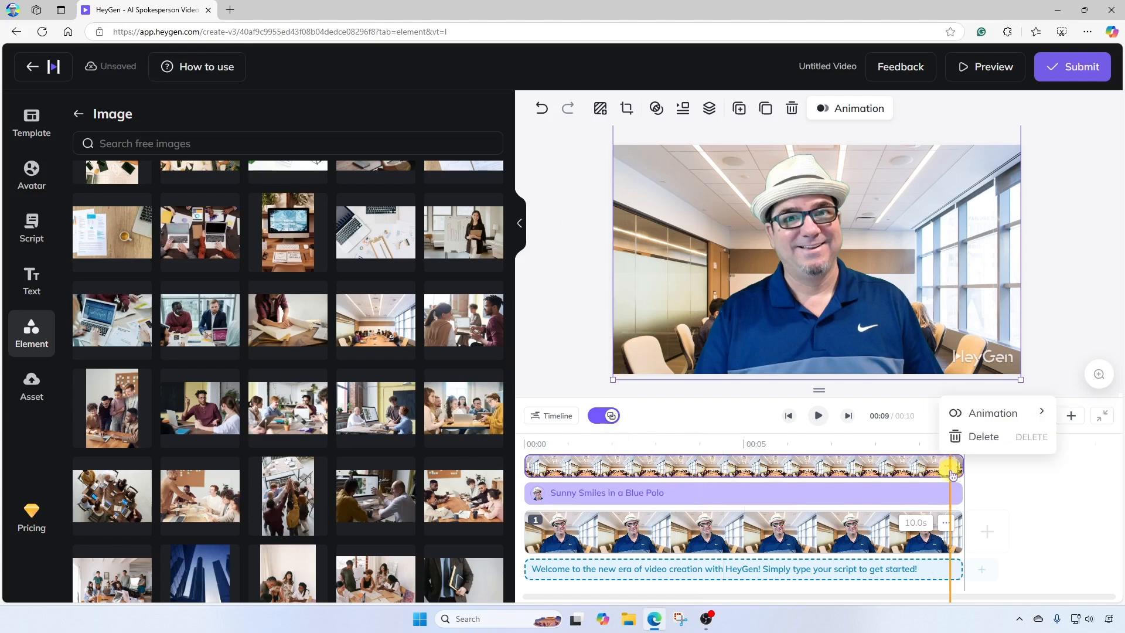
click(988, 442)
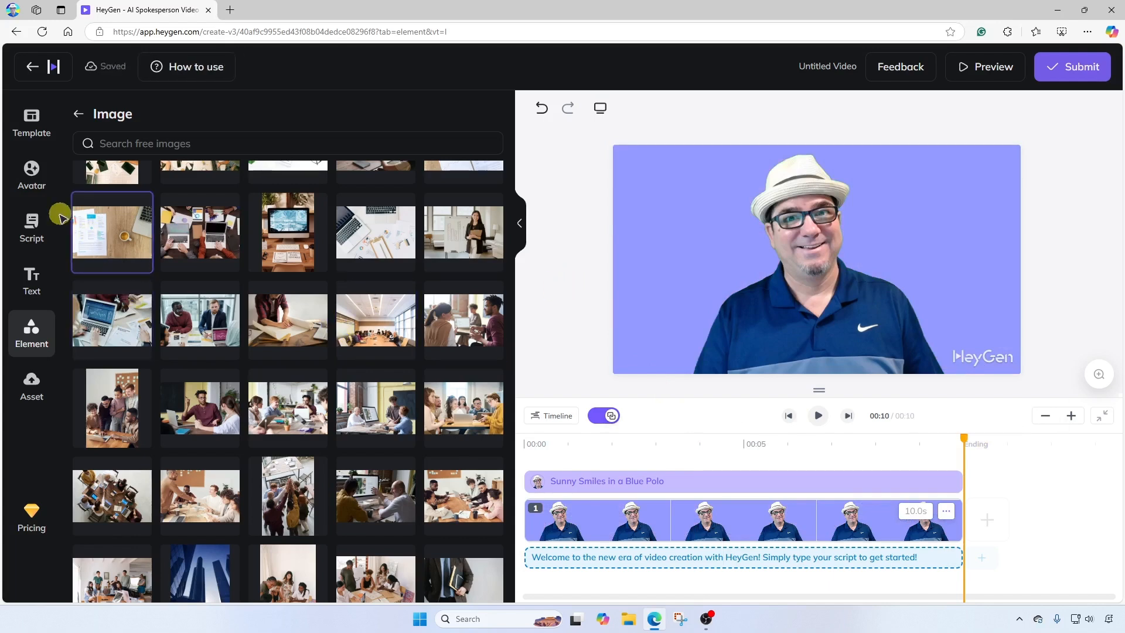
Step: Open the script for the scene, start adding a recording and allow microphone access
click(32, 230)
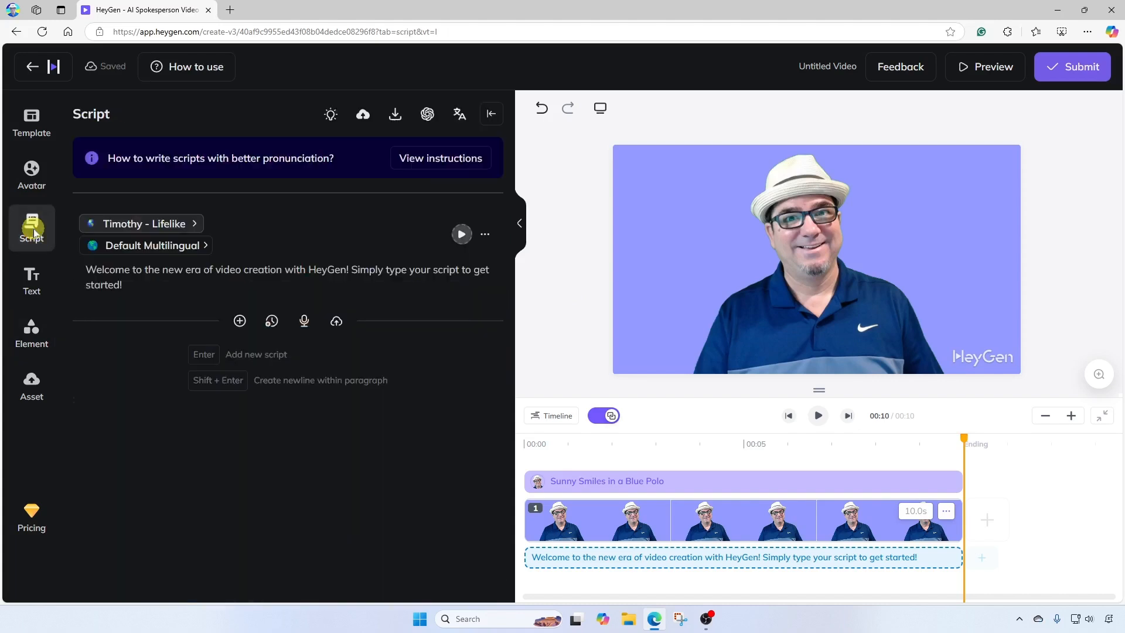
click(113, 287)
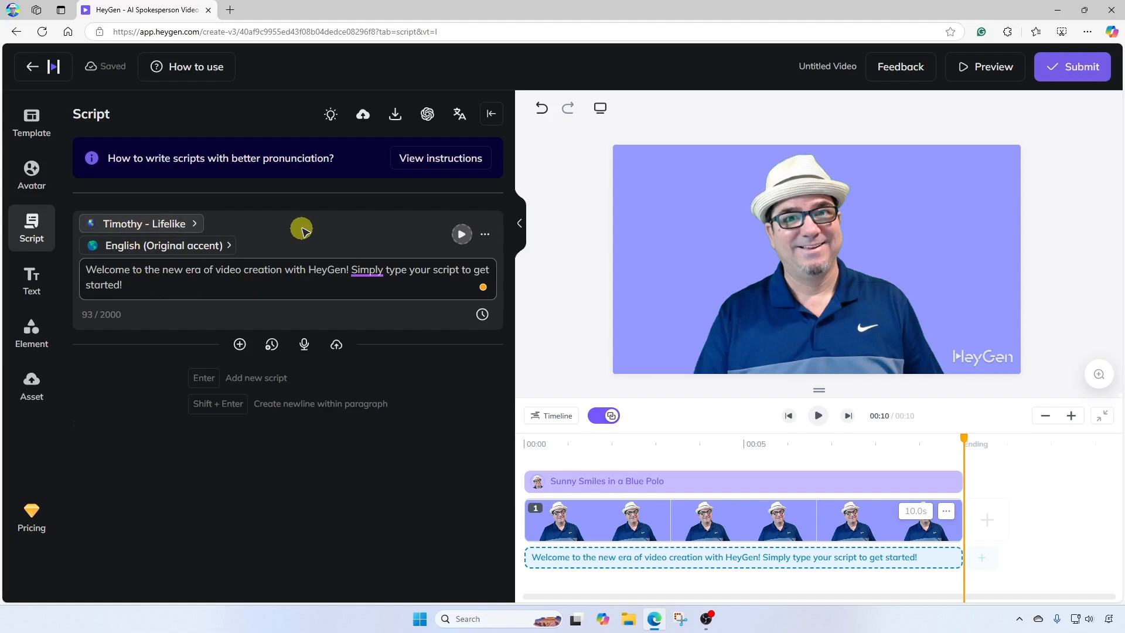
click(380, 230)
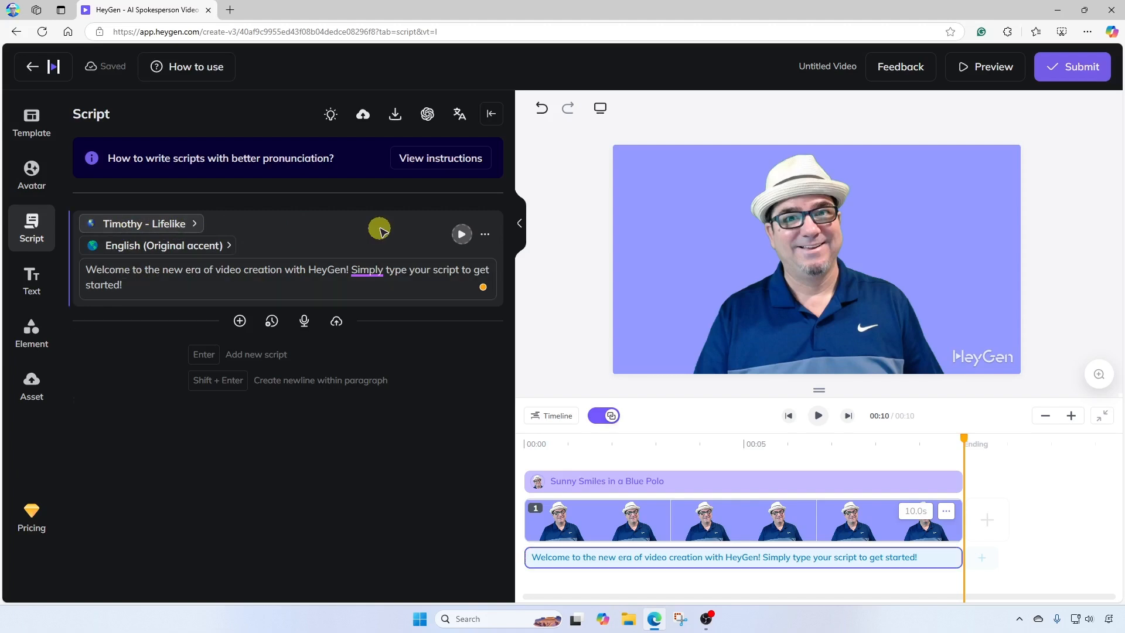
click(303, 321)
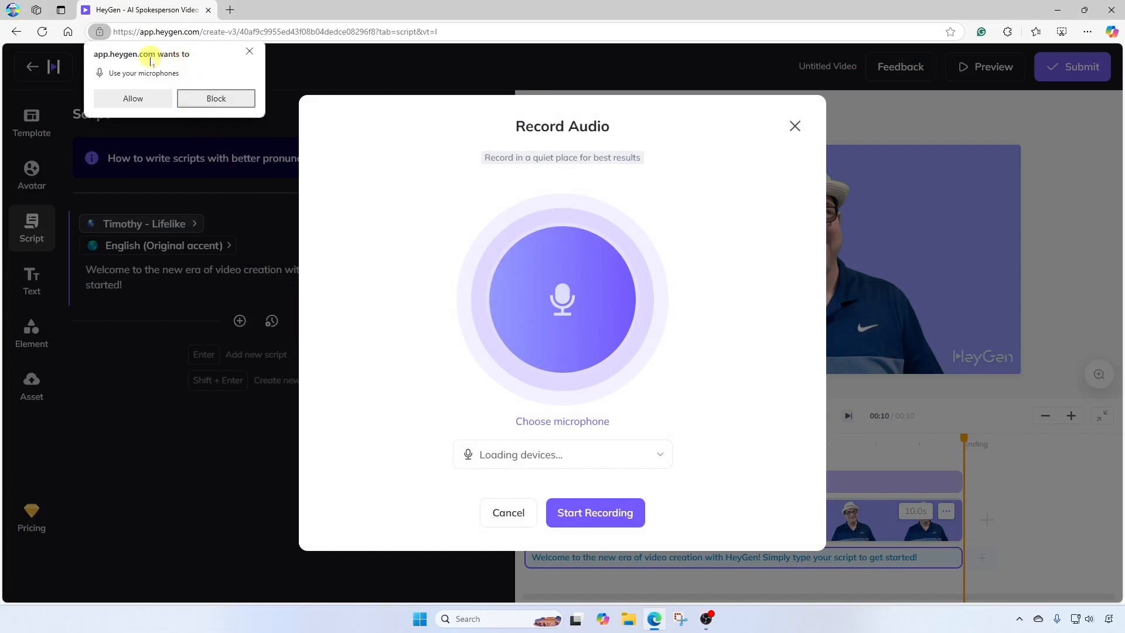
click(147, 100)
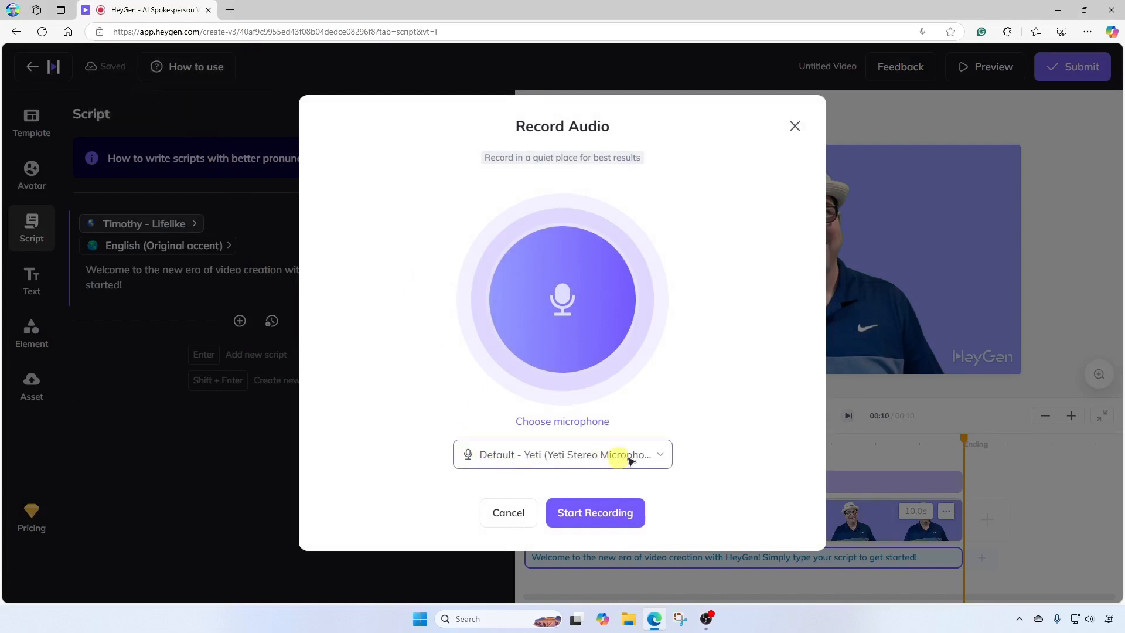
Step: Record an audio clip with the default Yeti microphone and add it to the scene
click(663, 456)
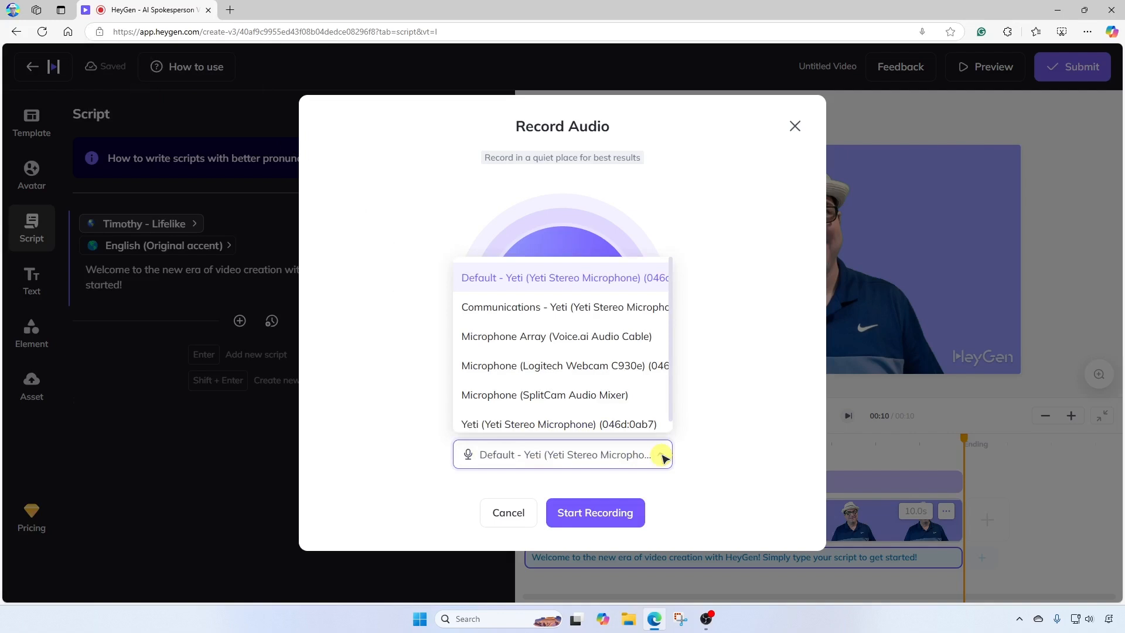
click(664, 456)
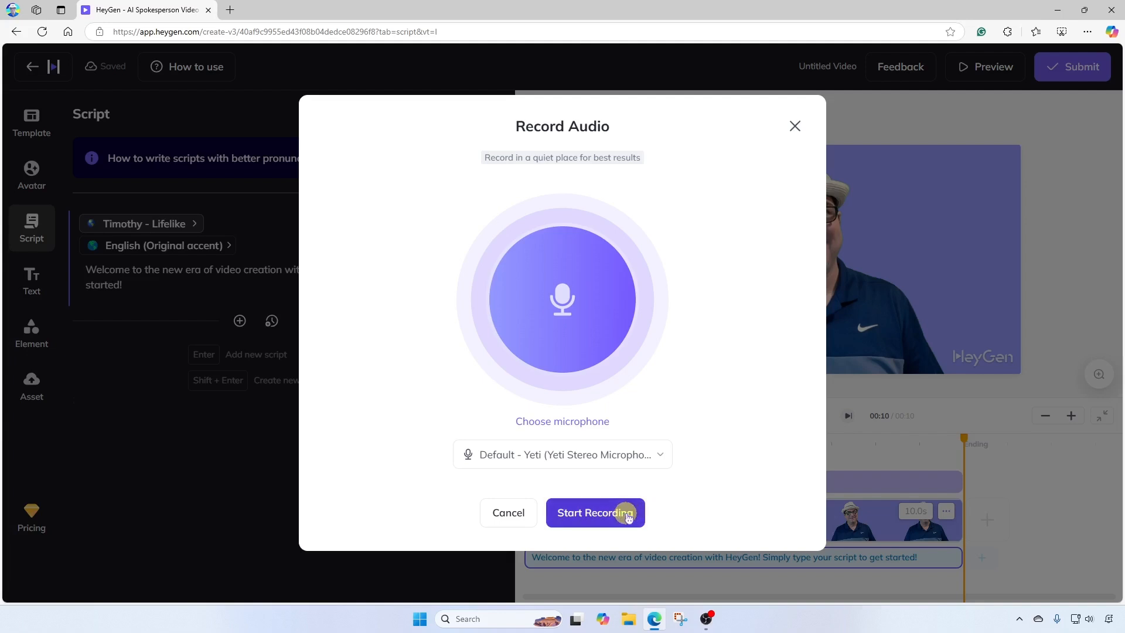
click(628, 516)
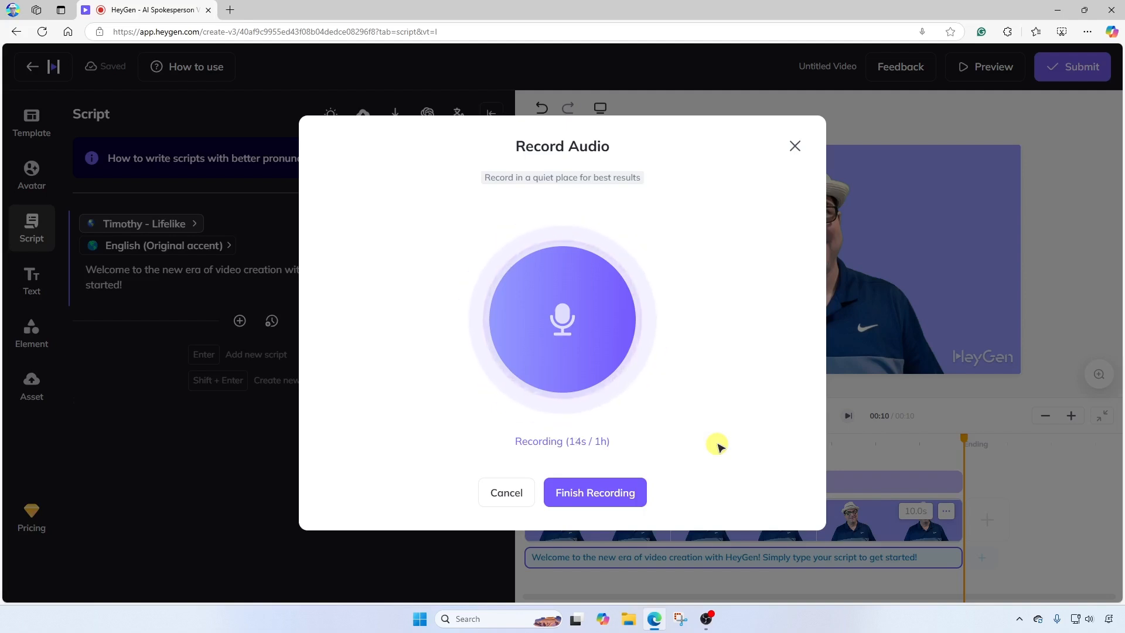
click(629, 492)
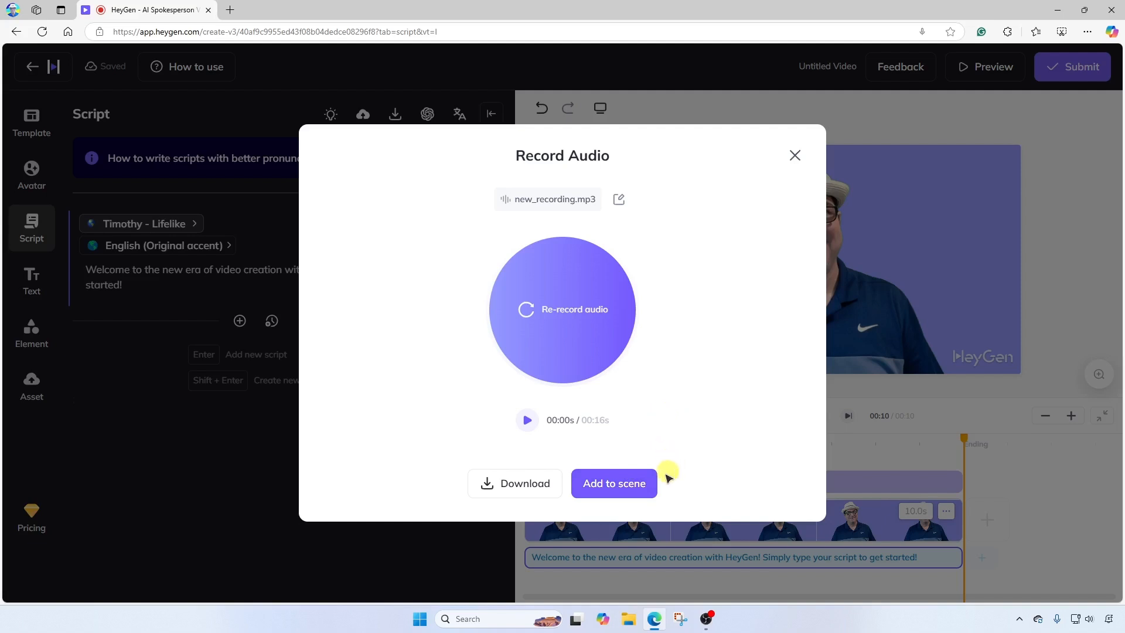
click(617, 492)
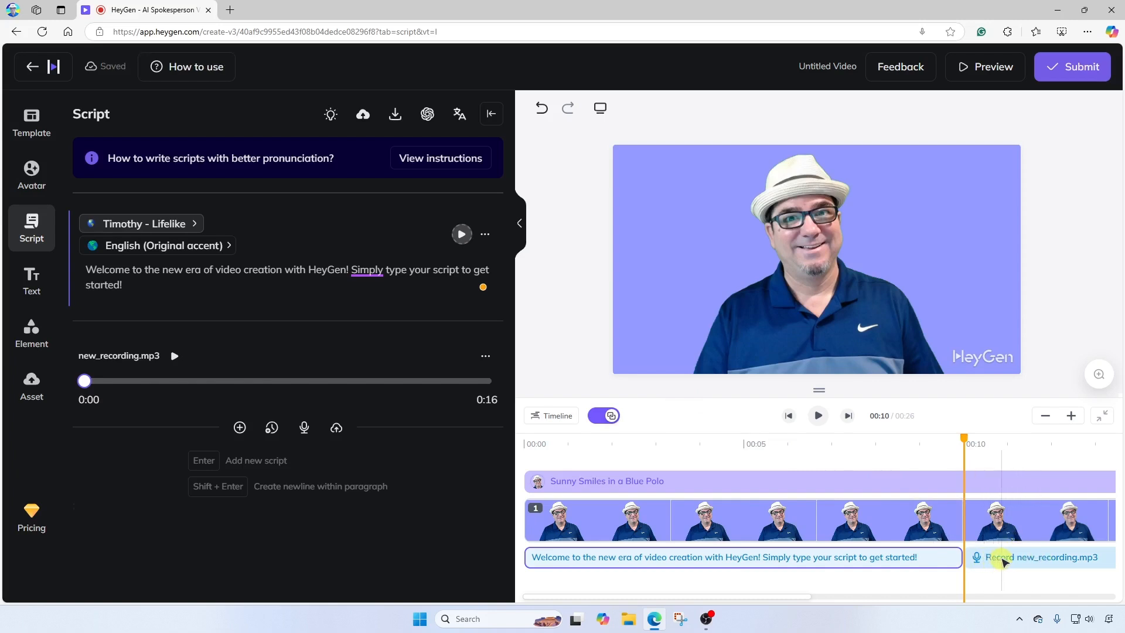
Step: Delete the original typed script clip from the scene, leaving only the recorded audio
click(1004, 561)
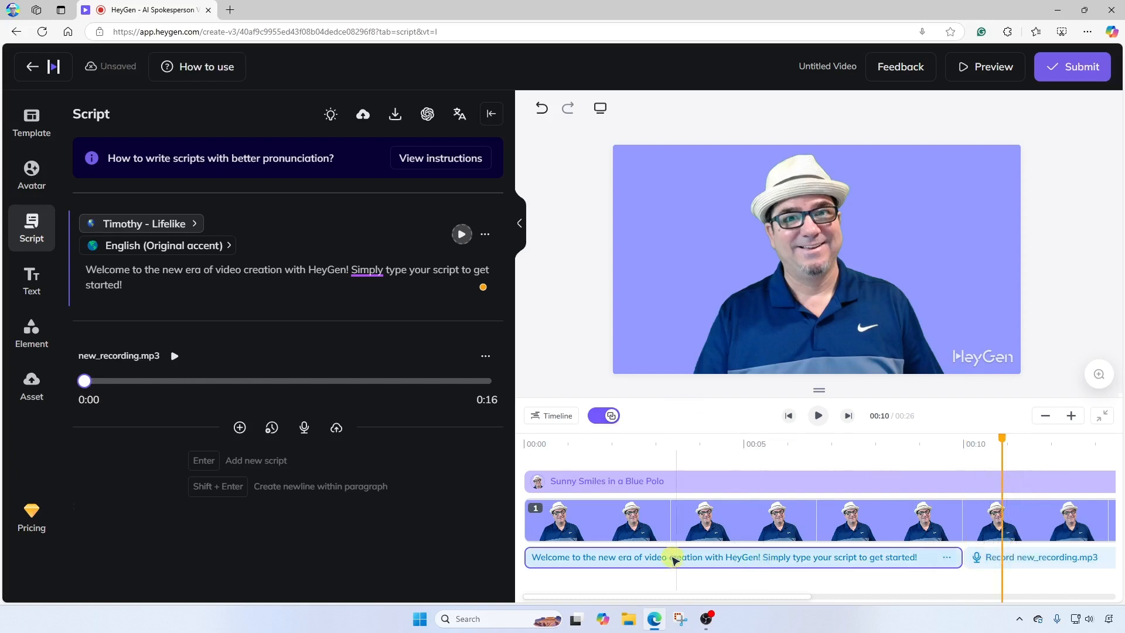
click(609, 561)
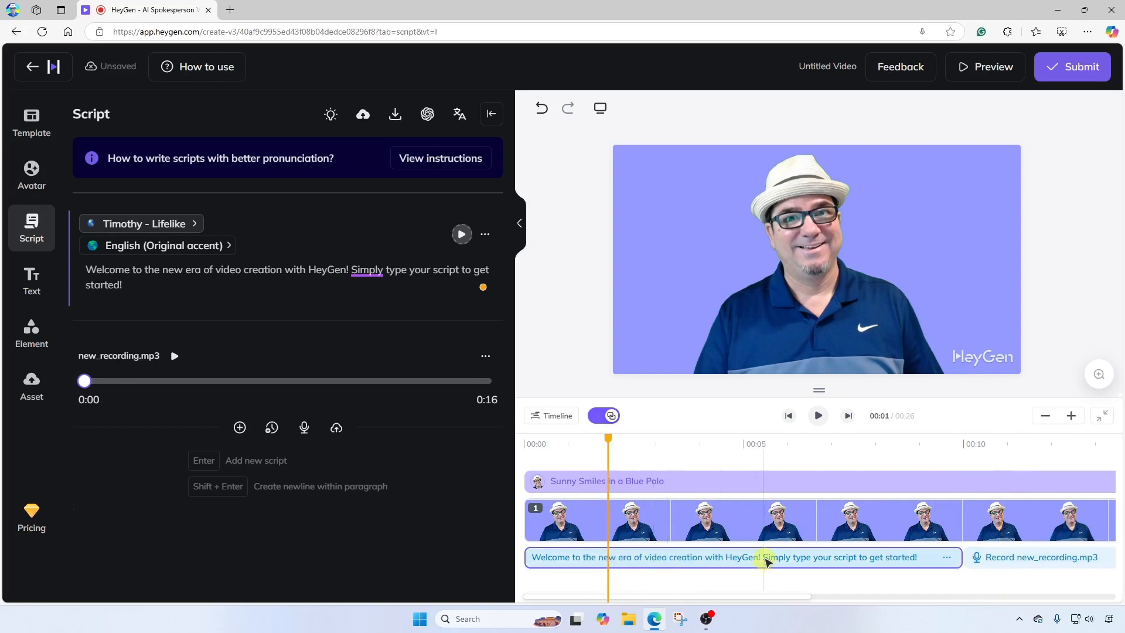
click(947, 559)
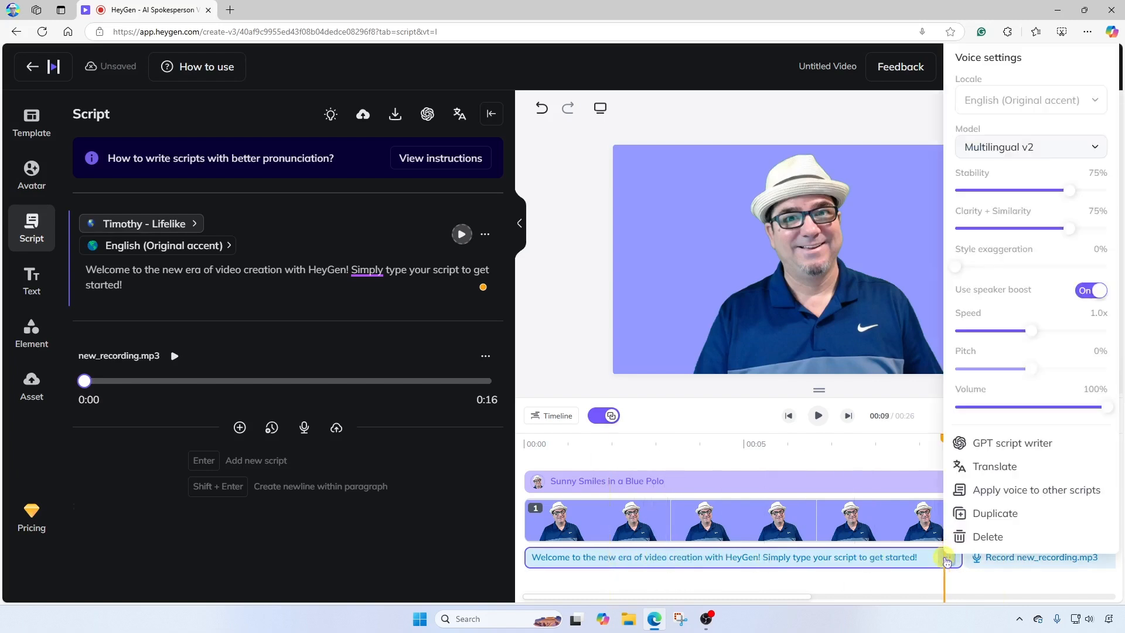
click(964, 536)
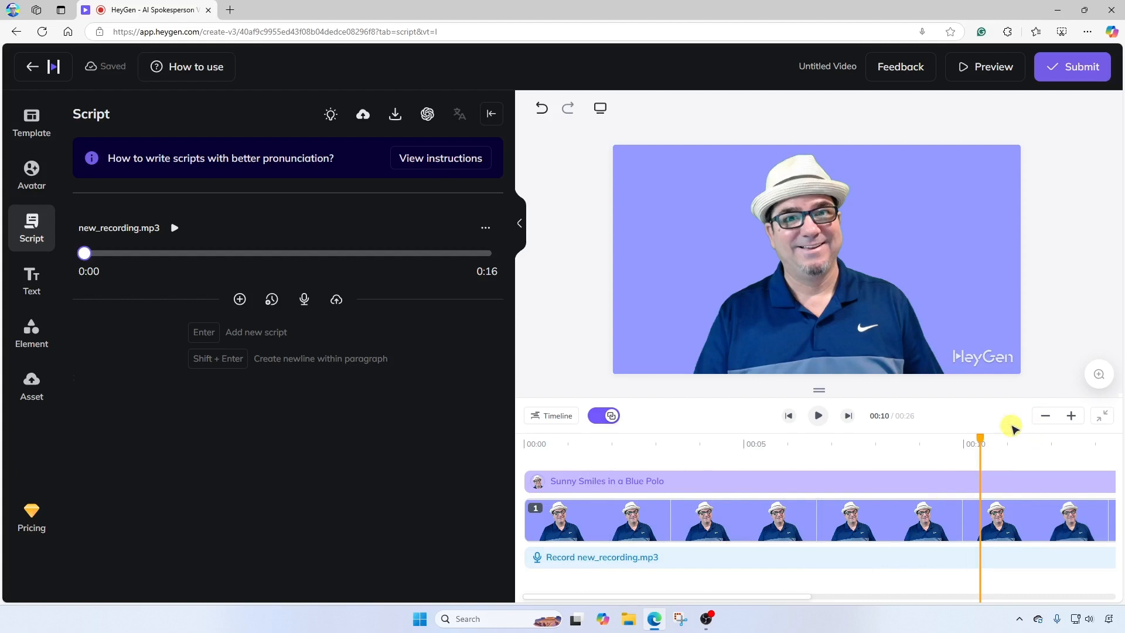
Step: Shorten the avatar scene clip to 16.6 s to match the recording's length
click(1045, 417)
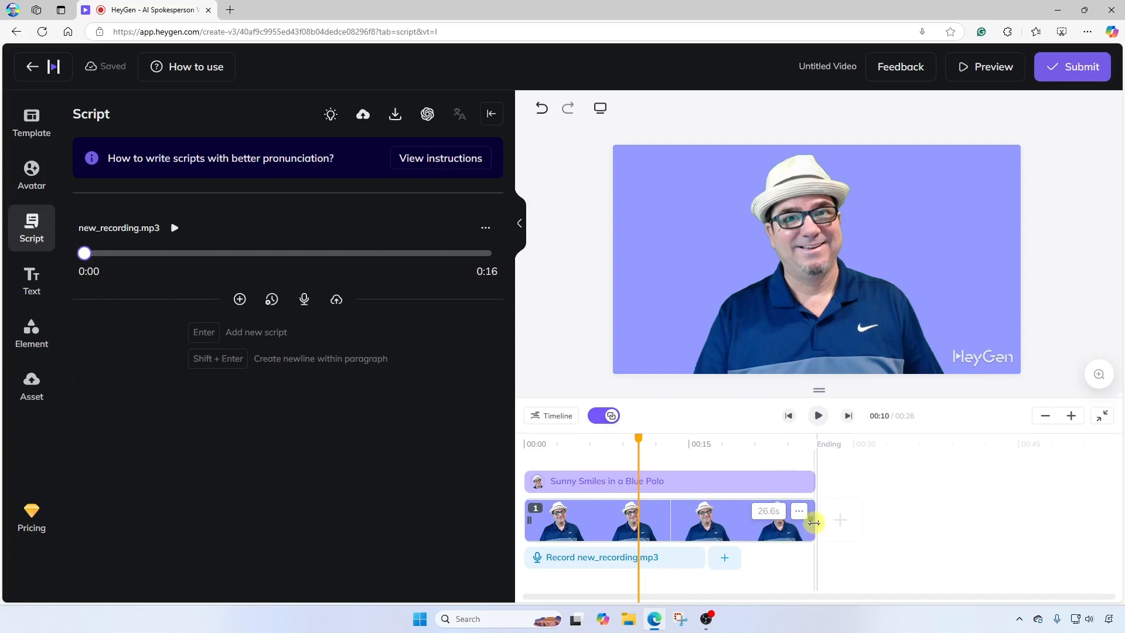
drag(814, 521, 709, 523)
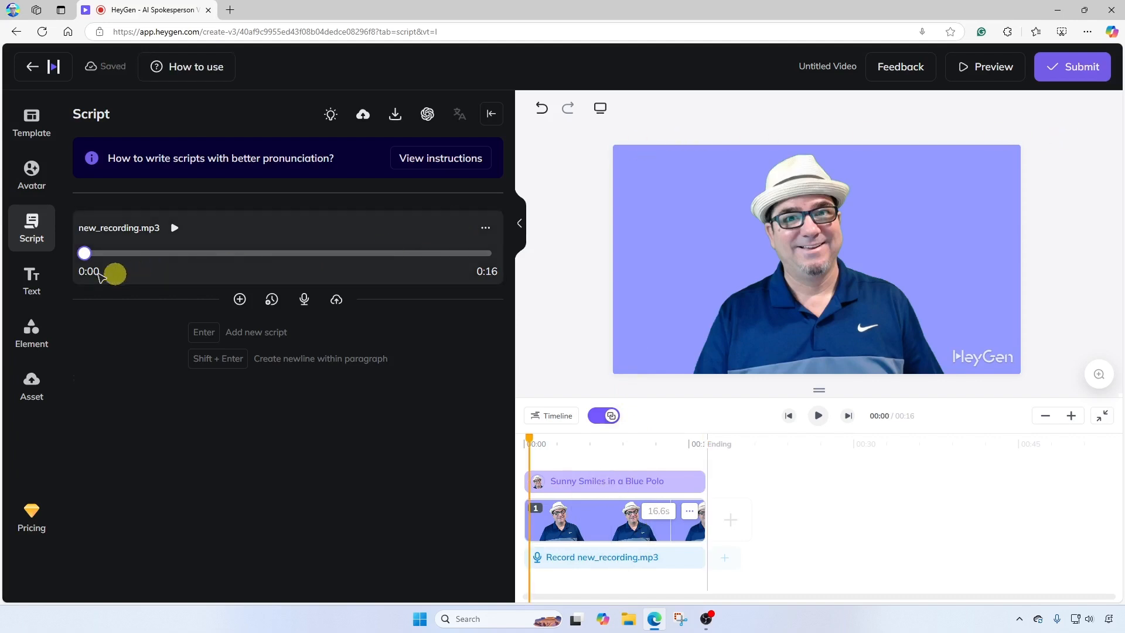
Step: Browse the text presets and the public video templates
click(31, 280)
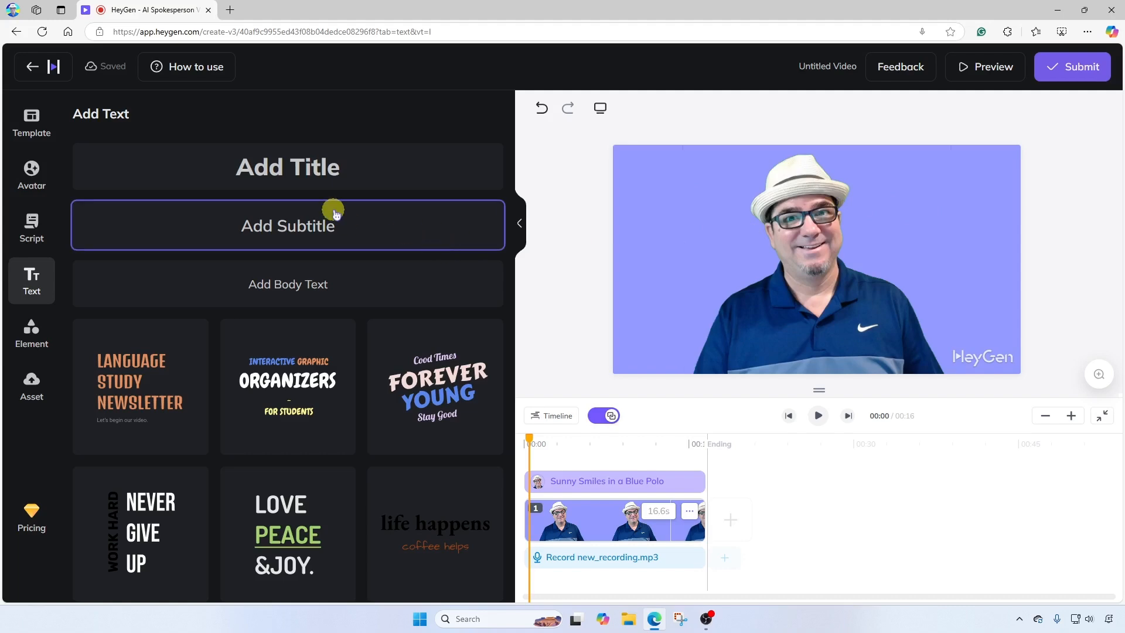
click(28, 128)
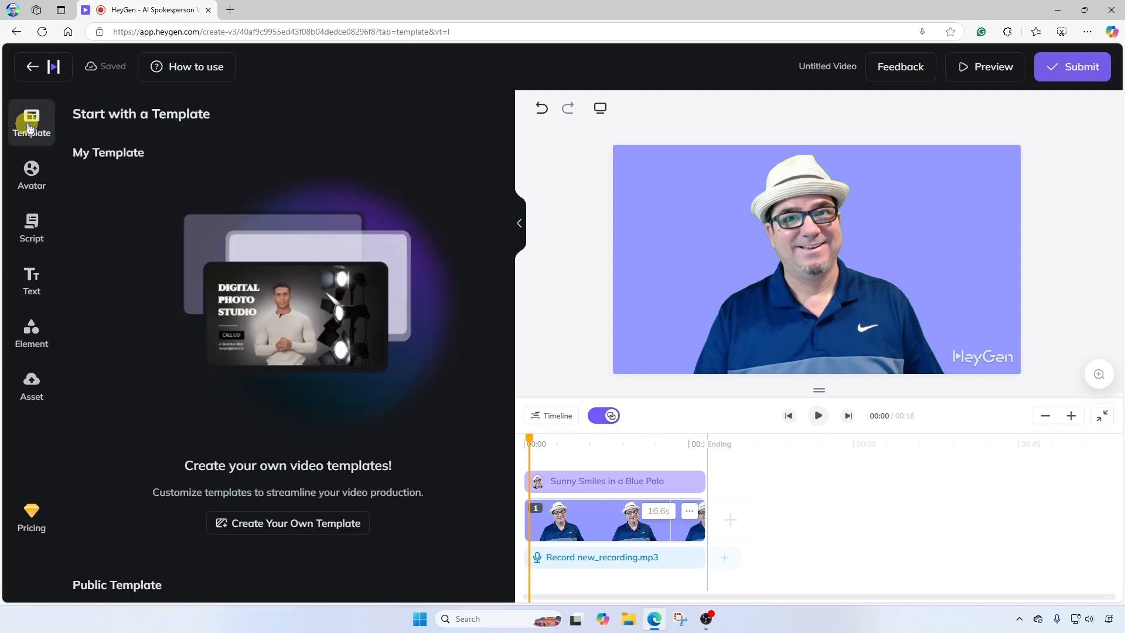
scroll(157, 321, down, 10)
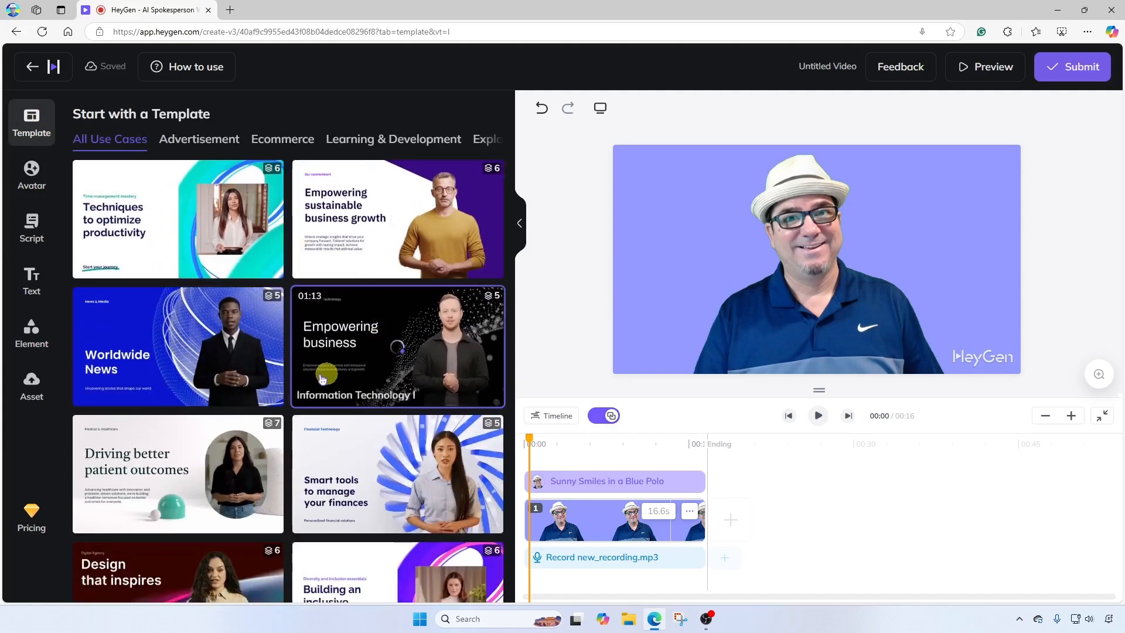
scroll(185, 396, down, 4)
scroll(185, 396, down, 1)
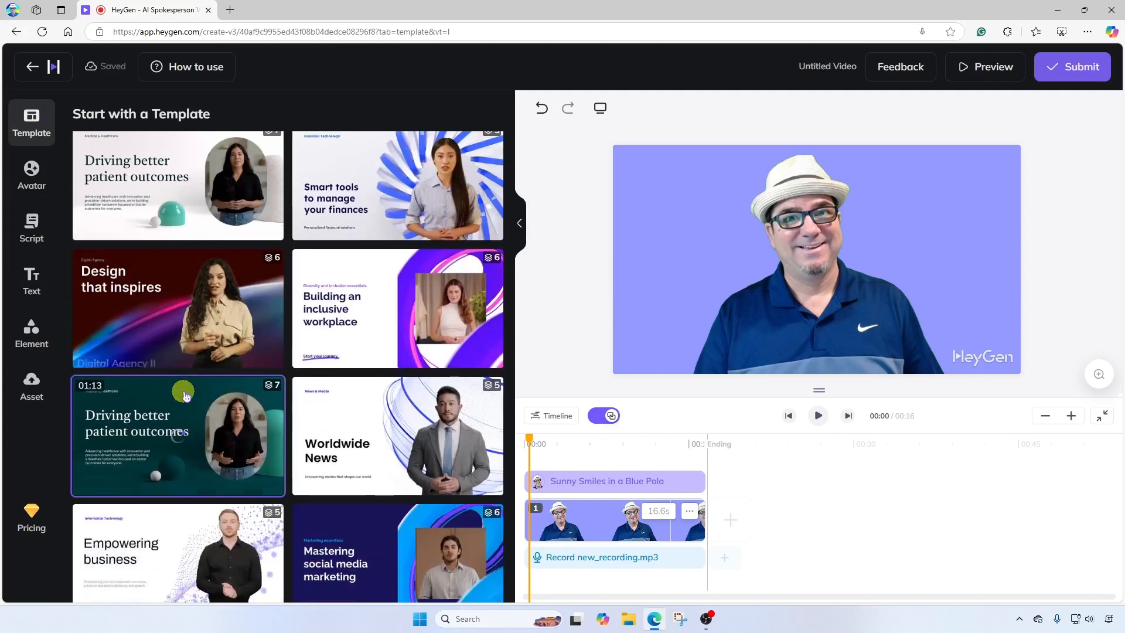
scroll(385, 153, up, 15)
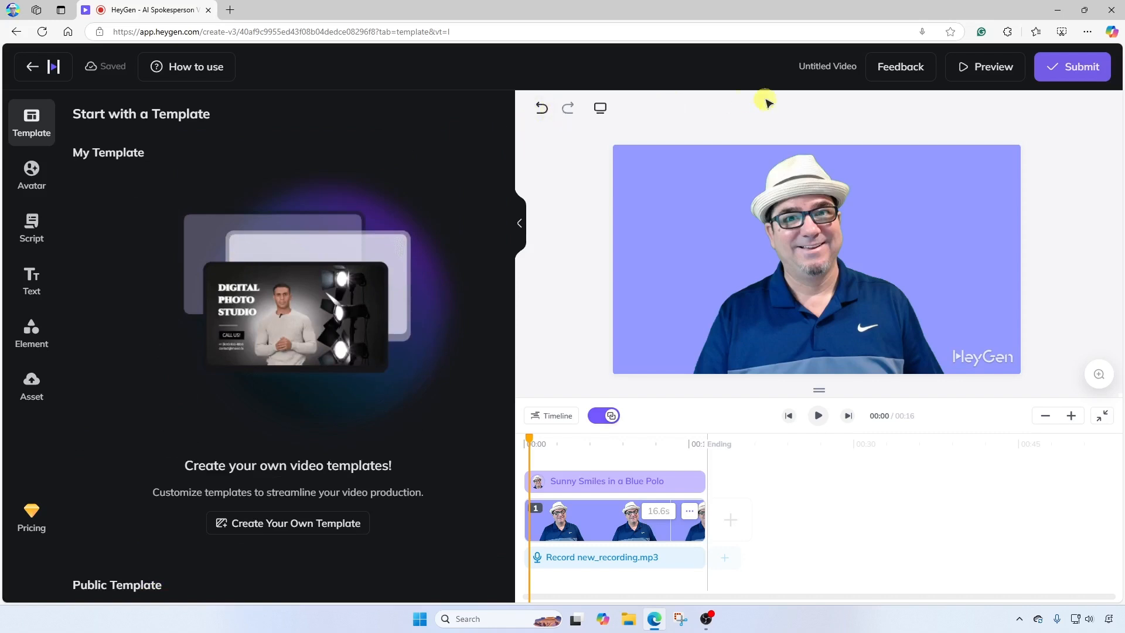
Step: Submit the video with the filename AI Clone Brian Sensei at 720p resolution
click(1082, 69)
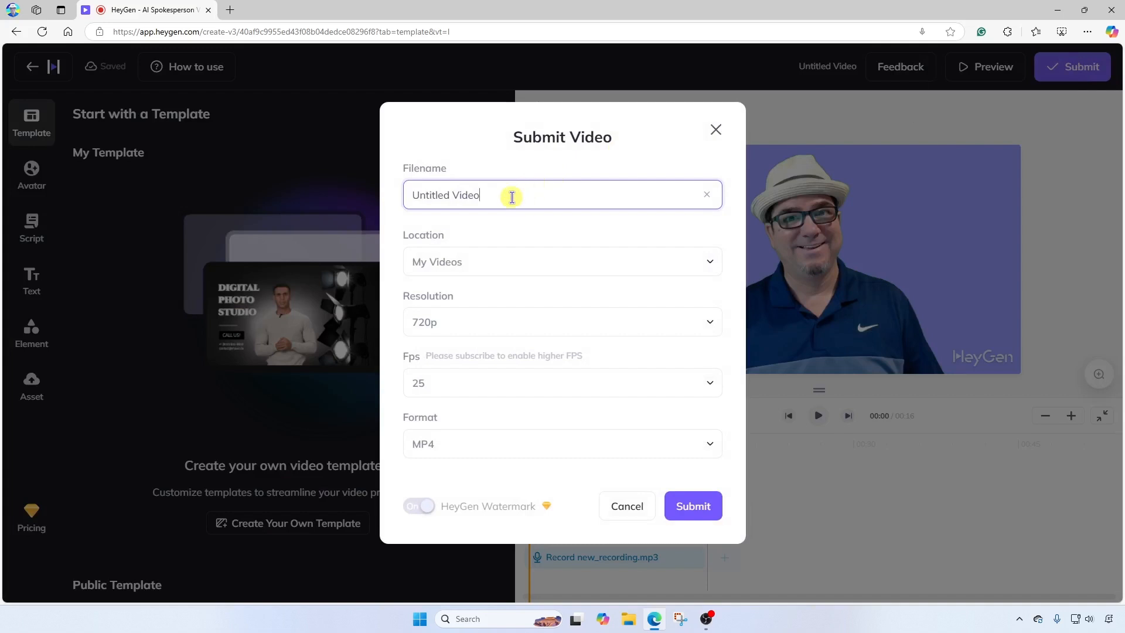
drag(511, 197, 440, 195)
text(AI Clone Brian Sensei)
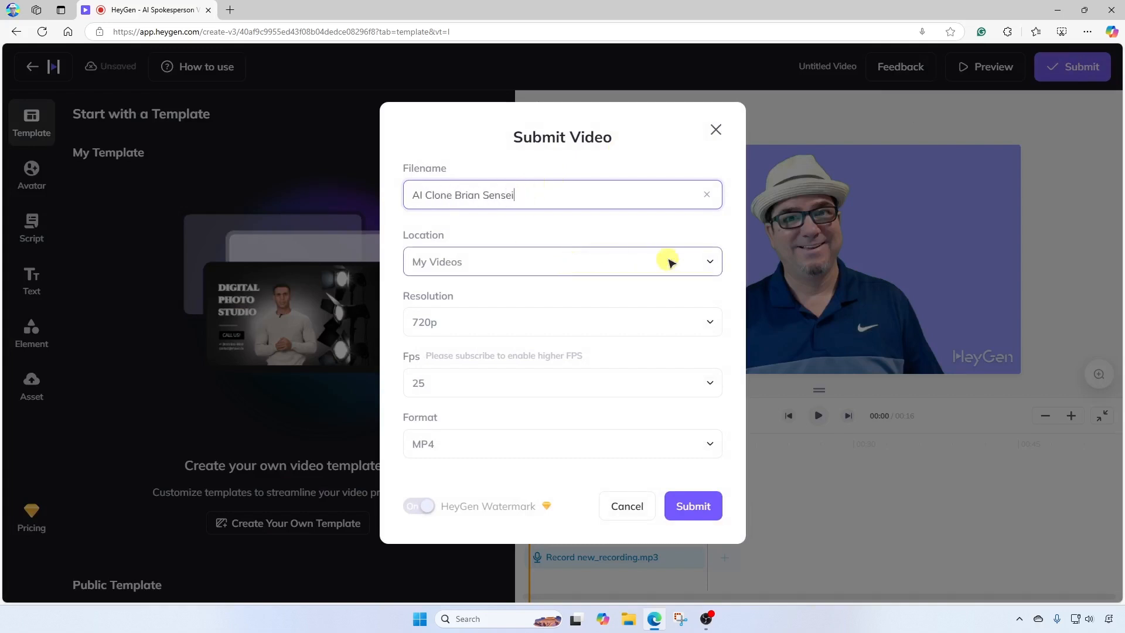
click(711, 323)
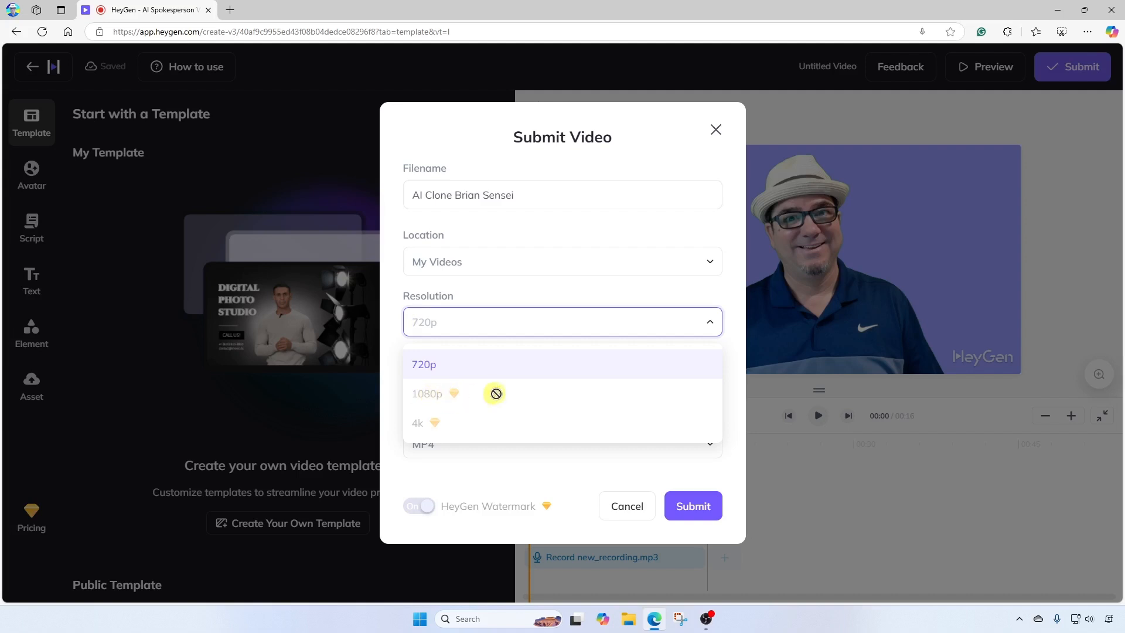
click(710, 324)
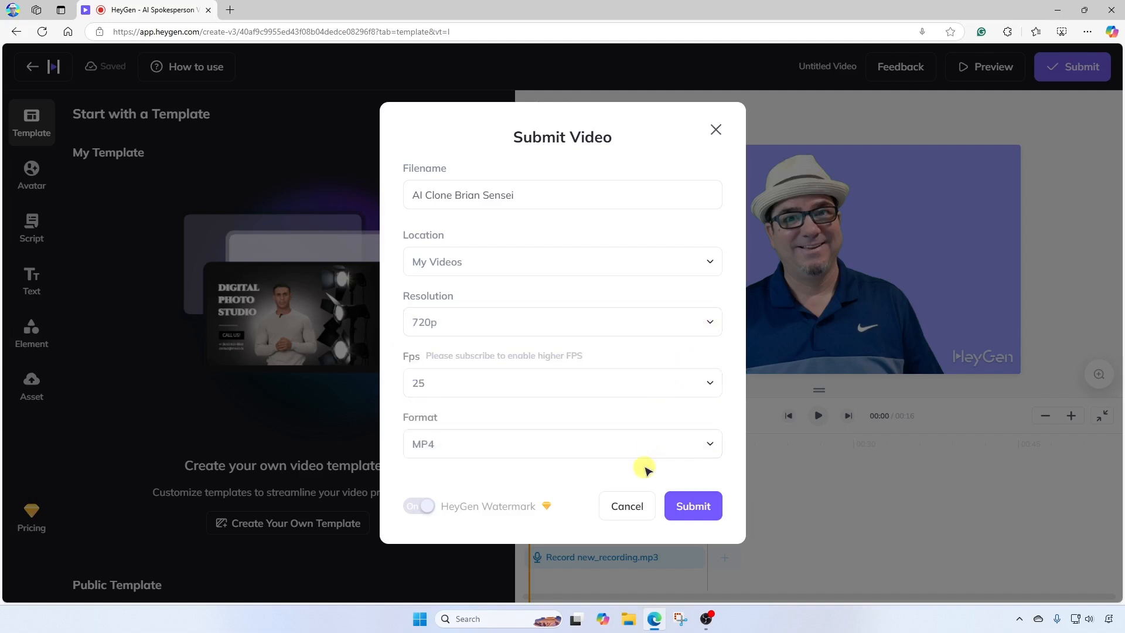
click(693, 508)
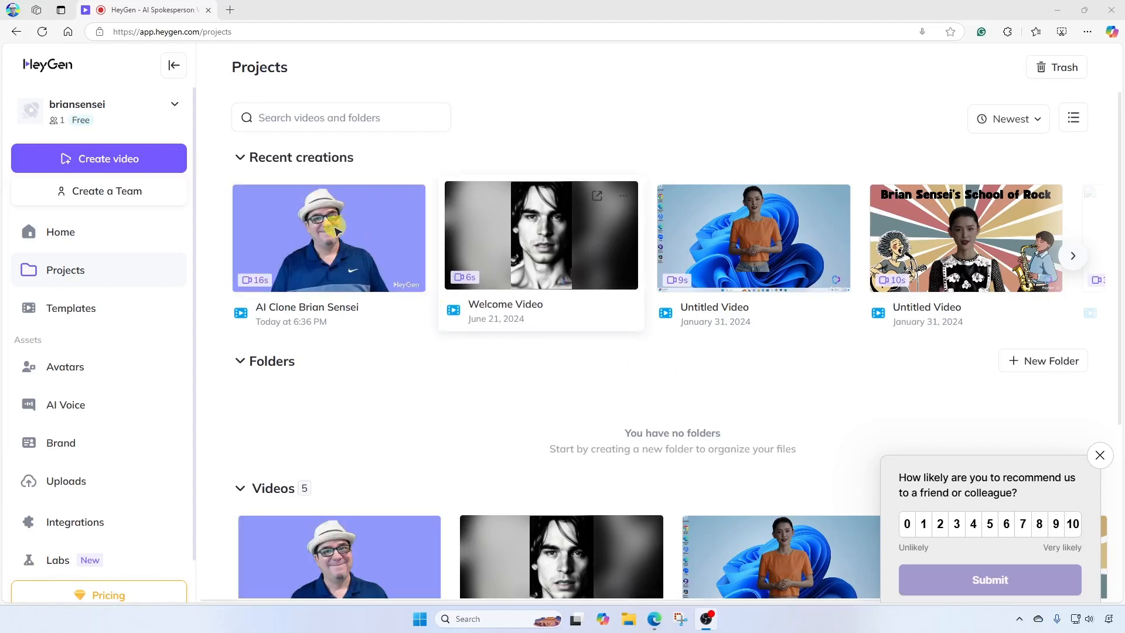
Step: Open the rendered AI Clone Brian Sensei video from the recent creations
mouse_move(328, 239)
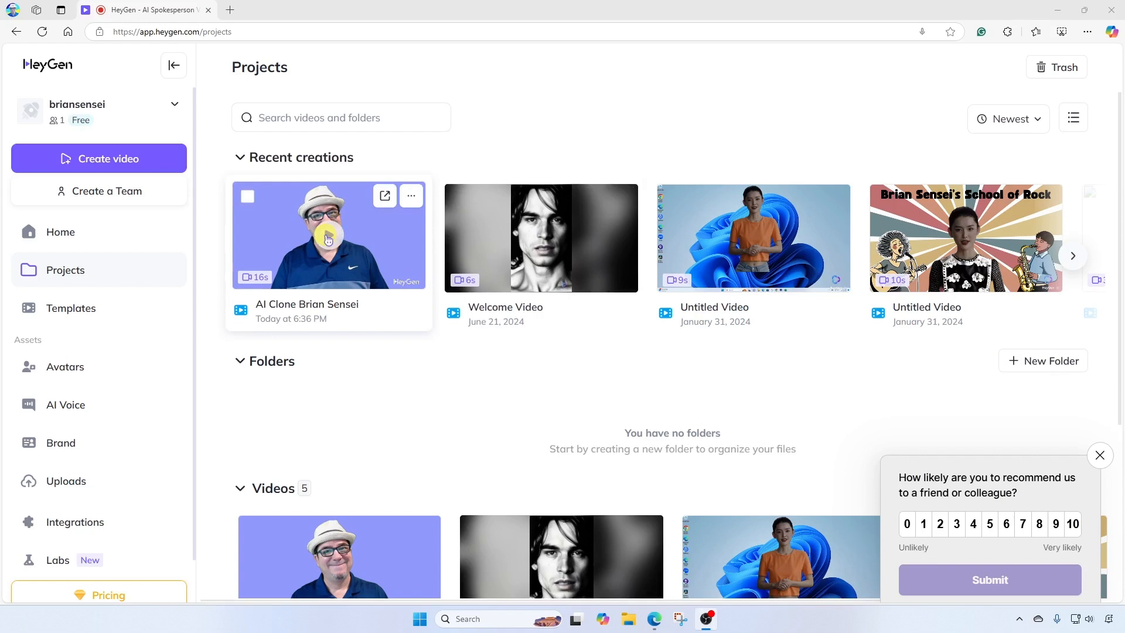
click(329, 239)
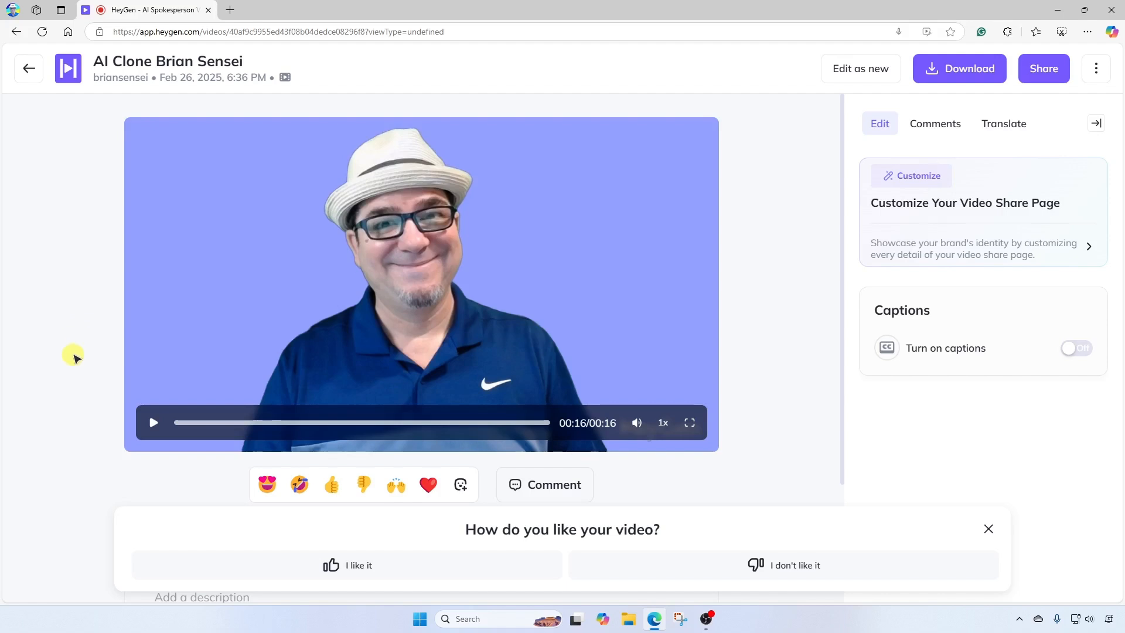
scroll(75, 361, down, 4)
scroll(75, 366, up, 4)
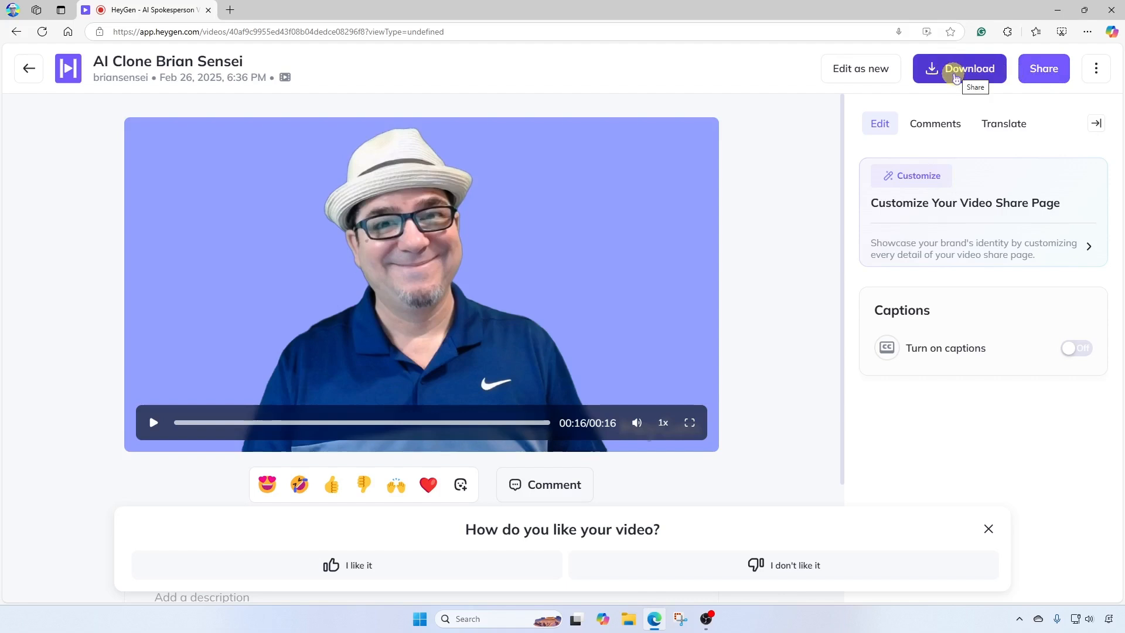
Step: Review the caption and audio download options, then download the video at 720P
click(957, 73)
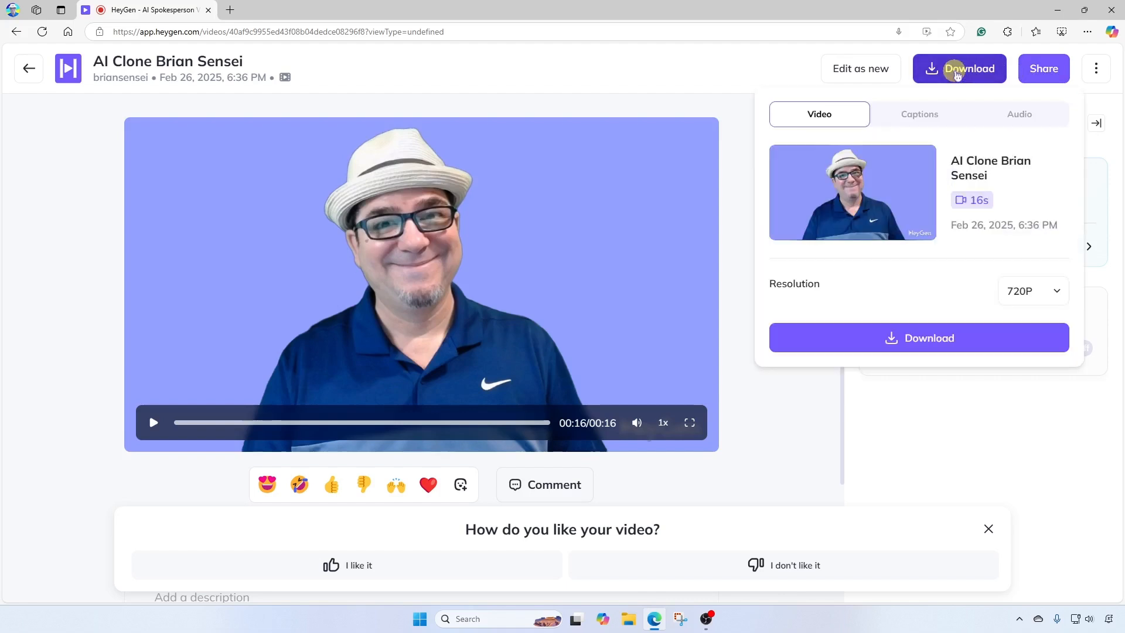
click(915, 120)
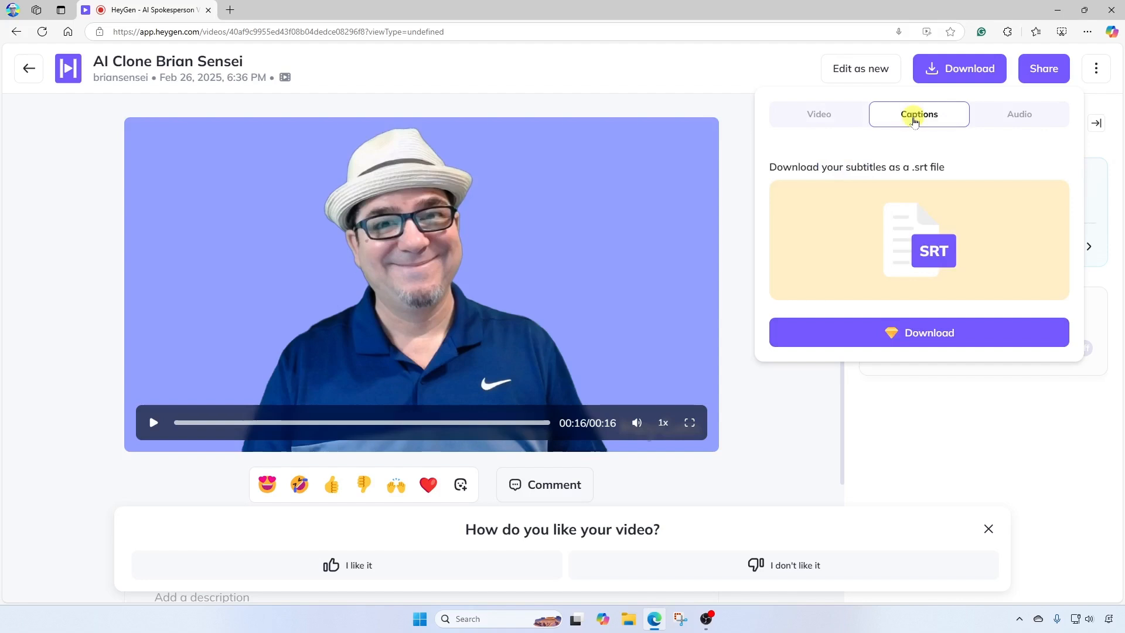
click(1003, 117)
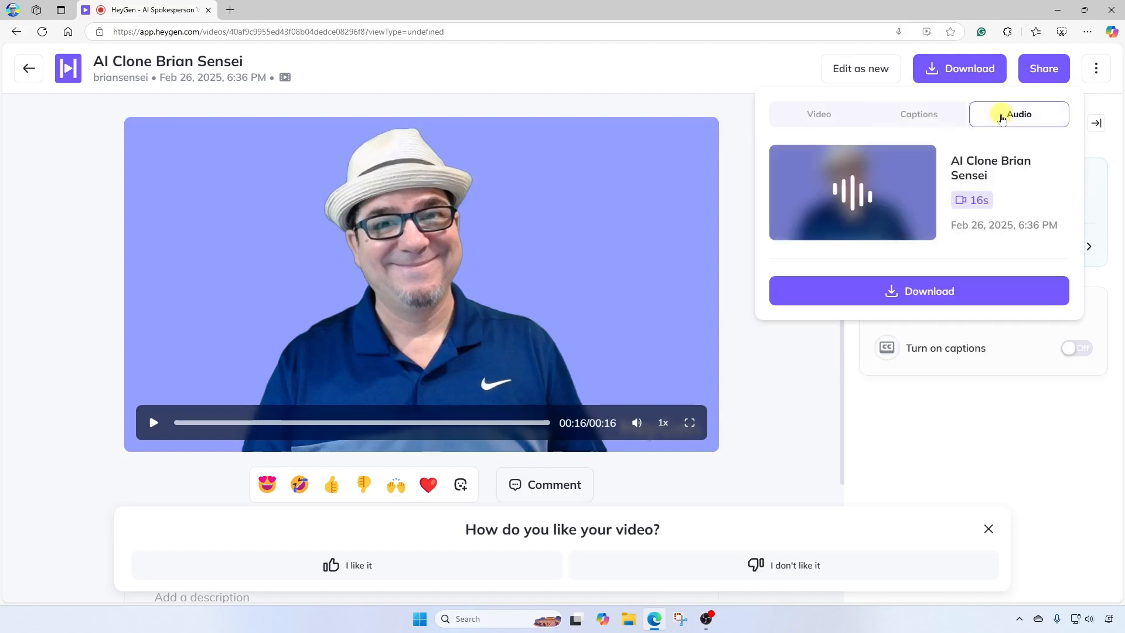
click(821, 115)
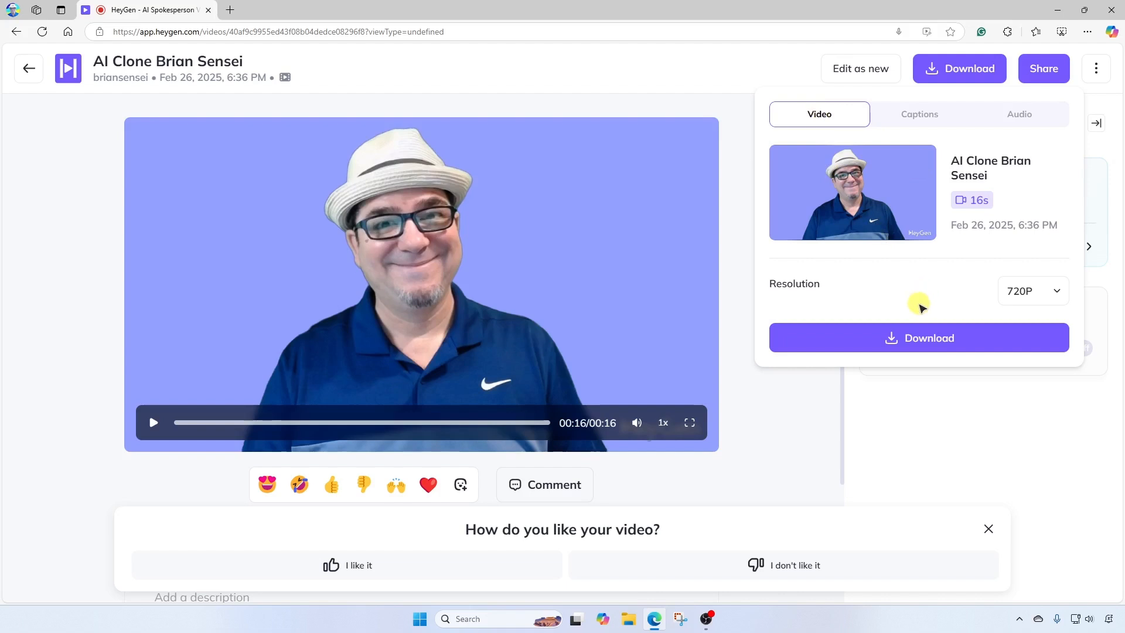
click(928, 344)
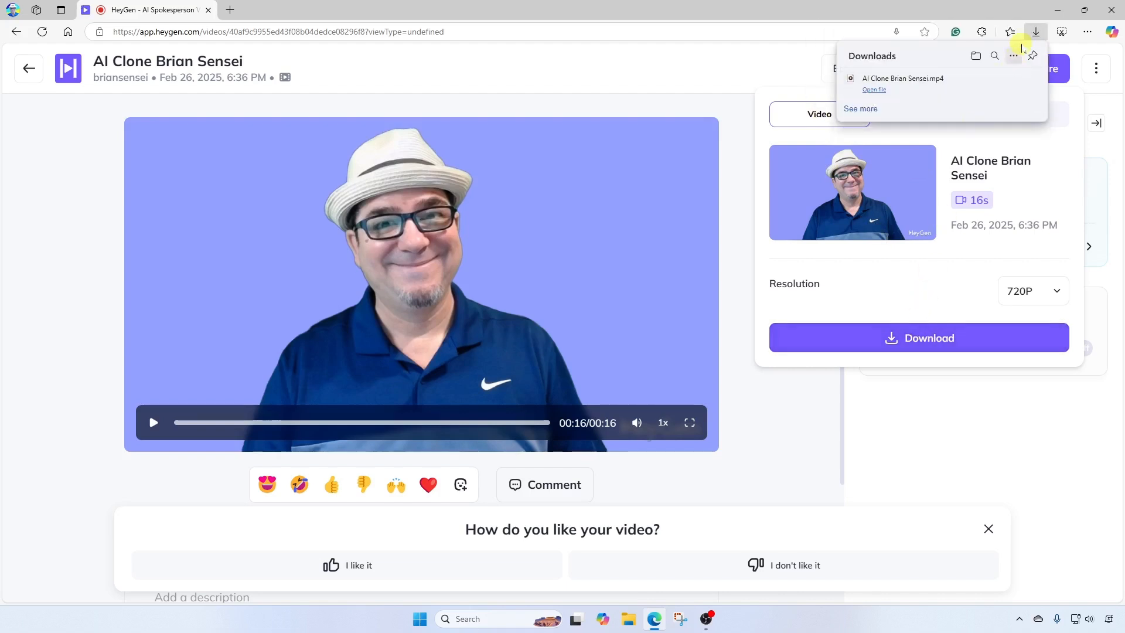
click(1035, 34)
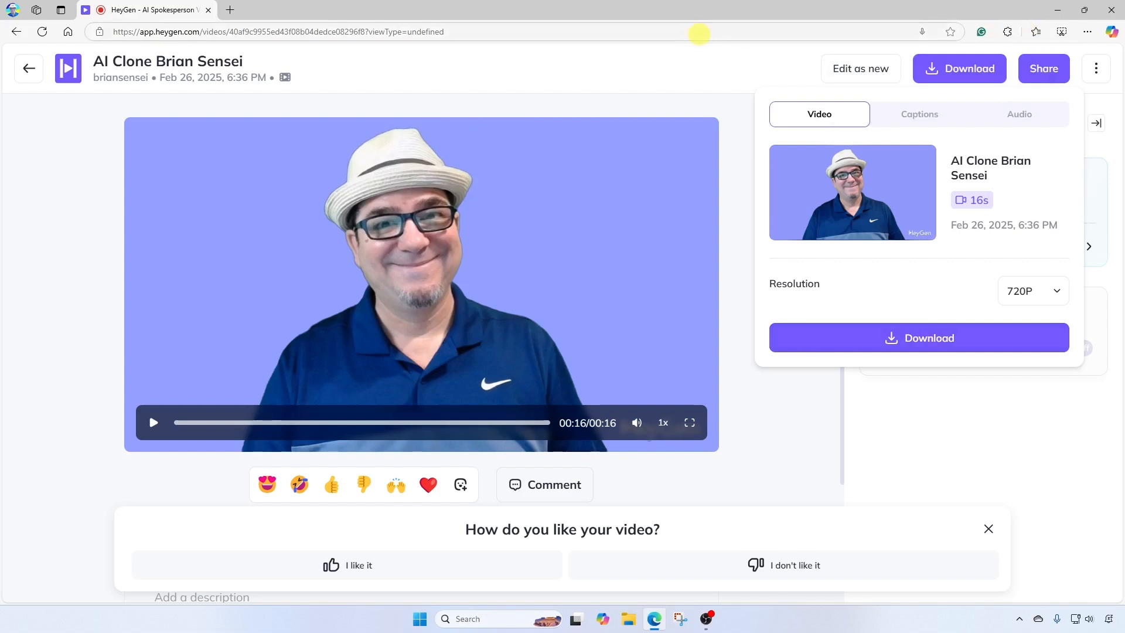